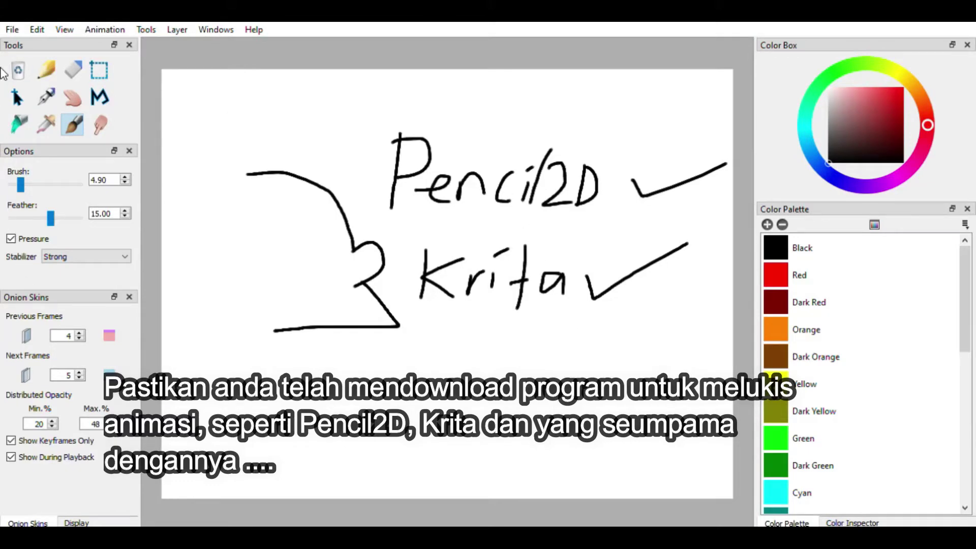
Step: Circle the Pencil2D and Krita lettering in Red and write "dll" beneath it
left_click(777, 277)
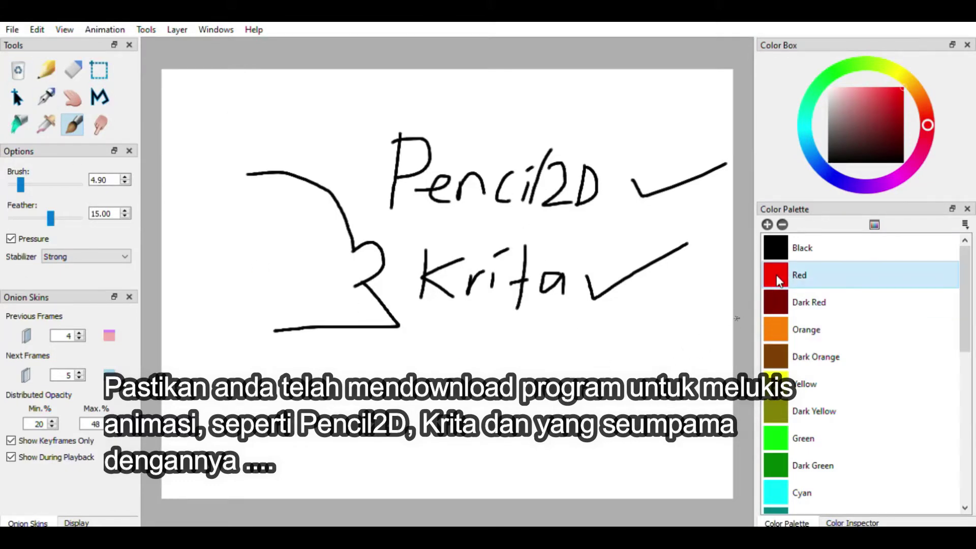
mouse_move(338, 127)
left_mouse_down()
mouse_move(446, 107)
mouse_move(630, 117)
mouse_move(703, 151)
mouse_move(721, 210)
mouse_move(702, 275)
mouse_move(639, 325)
mouse_move(507, 346)
mouse_move(334, 294)
mouse_move(289, 211)
mouse_move(311, 142)
mouse_move(337, 127)
left_mouse_up()
mouse_move(443, 339)
left_mouse_down()
mouse_move(444, 379)
mouse_move(434, 359)
mouse_move(419, 376)
mouse_move(447, 382)
left_mouse_up()
left_click_drag(472, 341, 469, 382)
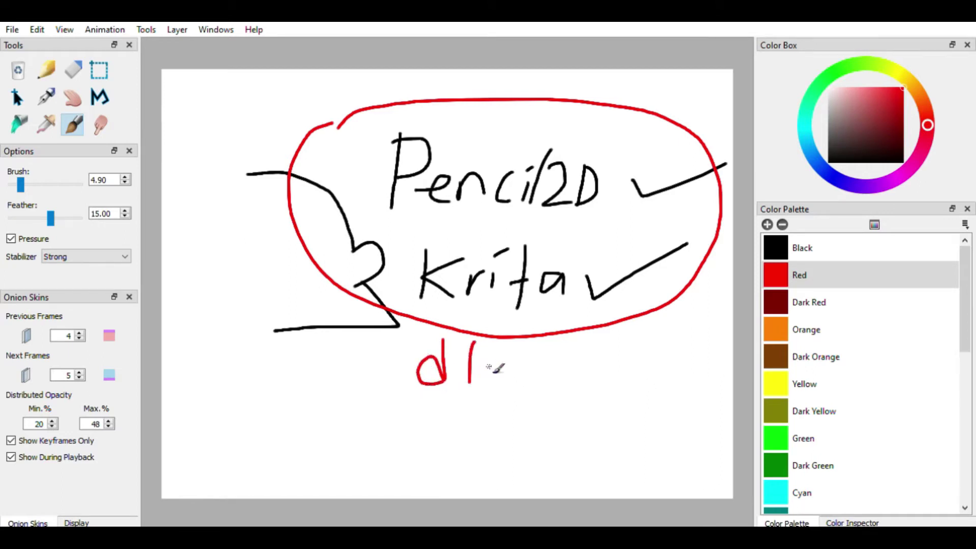
left_click_drag(503, 348, 497, 379)
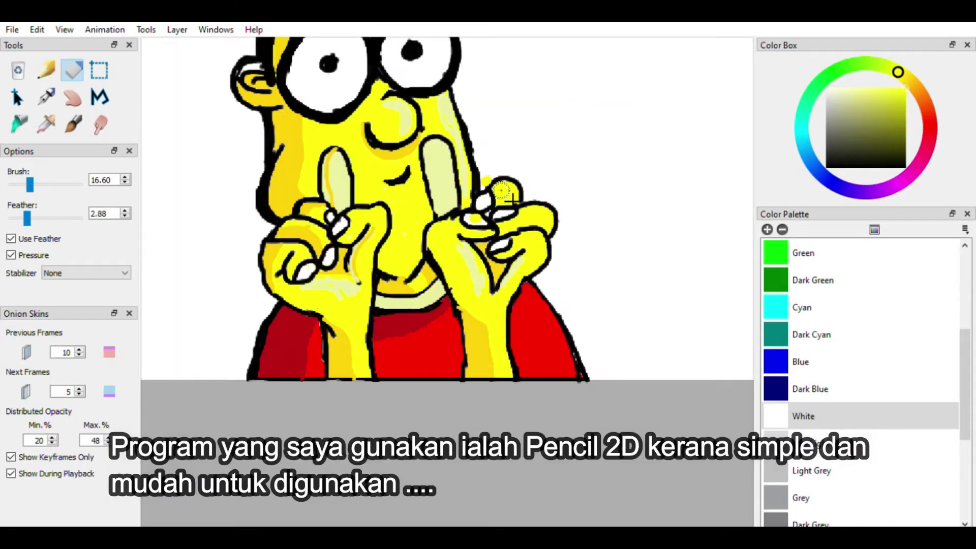
Step: Add black dots to the character's wrists and hand-letter the name in black across the shirt
key("p")
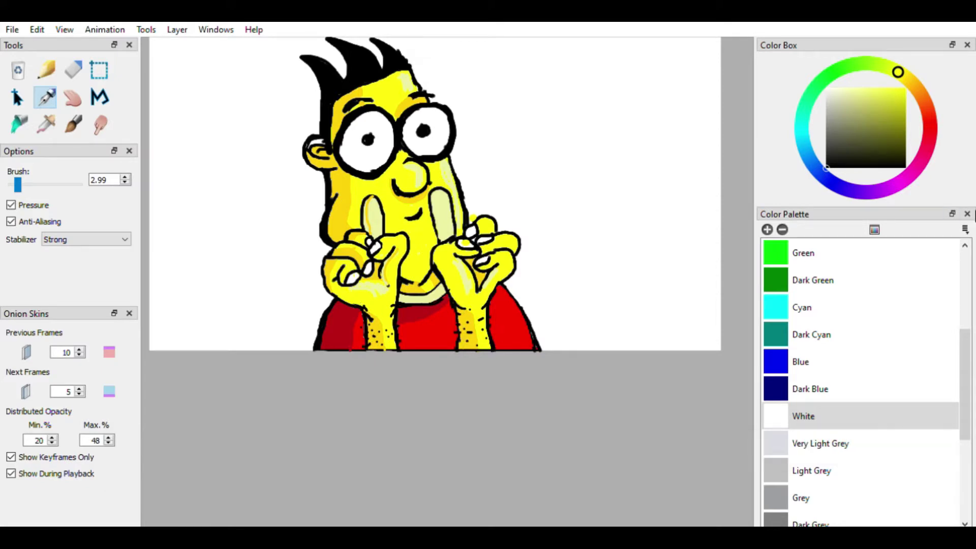
key("b")
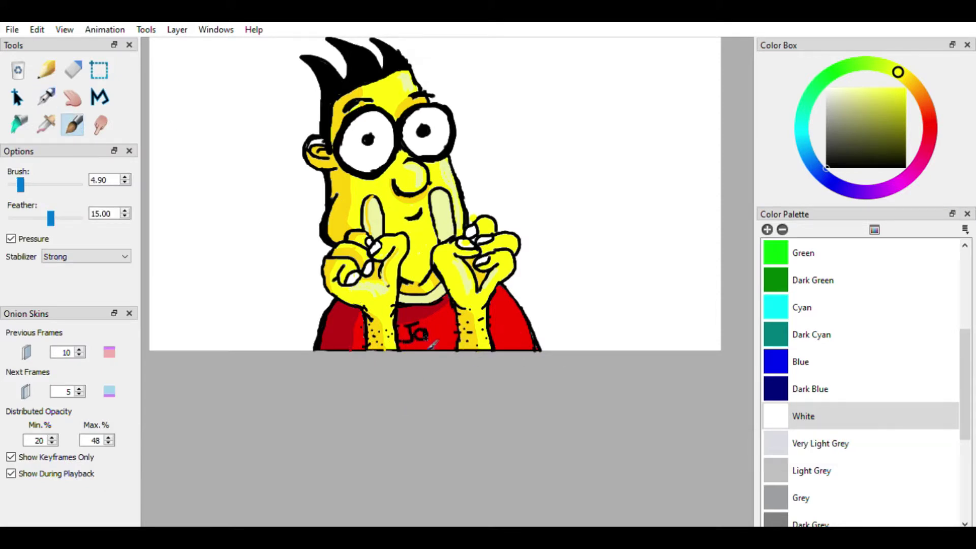
left_click_drag(432, 321, 431, 342)
left_click_drag(438, 329, 443, 339)
left_click(439, 323)
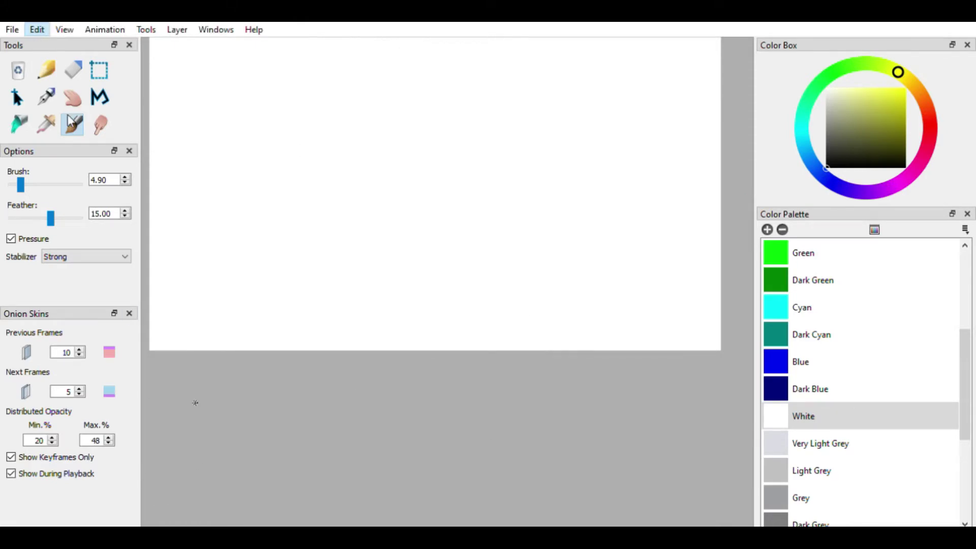
Step: Cover the lettered name on the duplicated character's shirt with the shirt's own red
left_click(73, 97)
left_click_drag(571, 196, 572, 236)
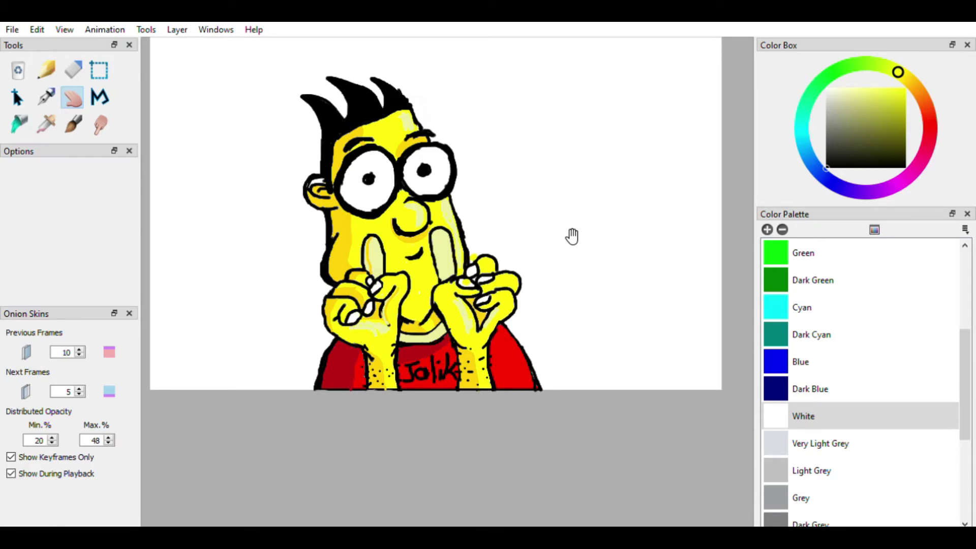
key("p")
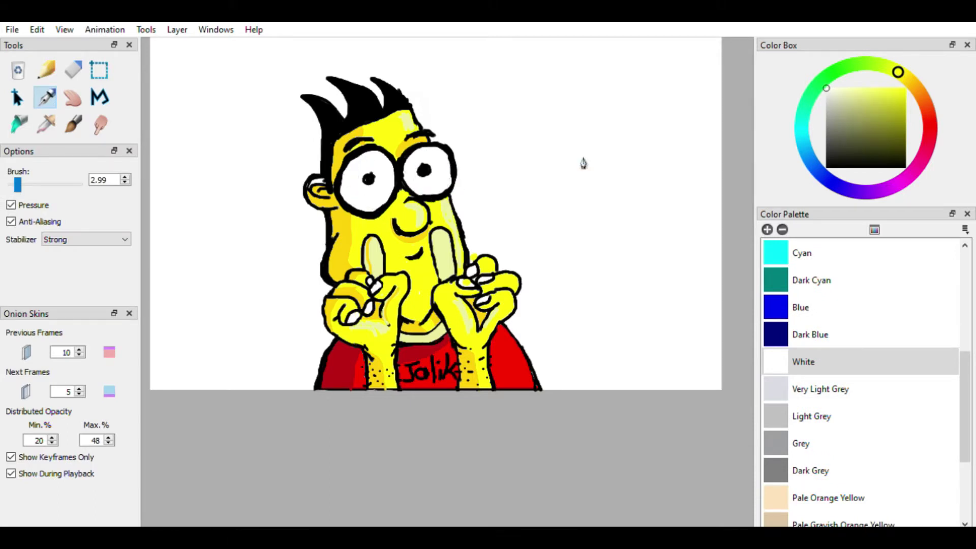
left_click(99, 70)
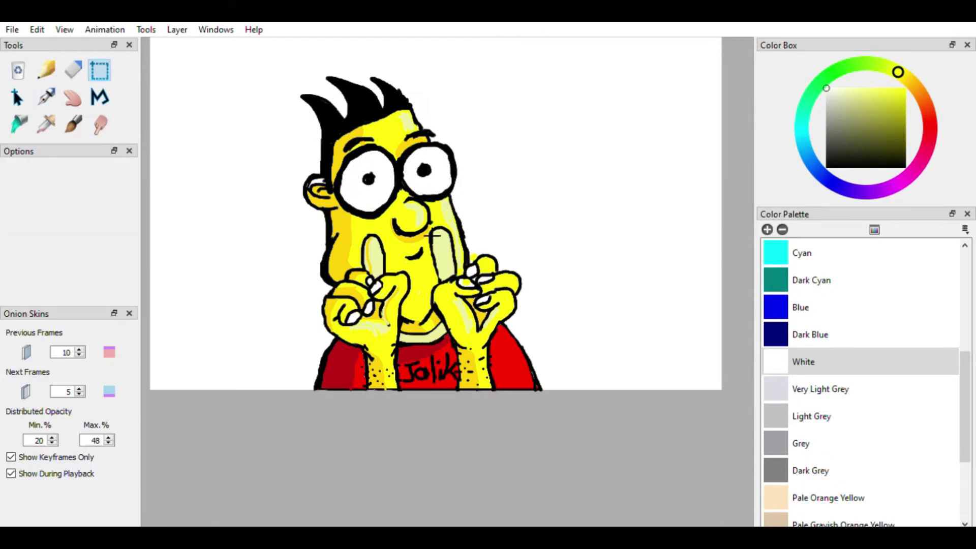
left_click_drag(416, 222, 523, 351)
left_click(614, 333)
left_click(78, 70)
key("i")
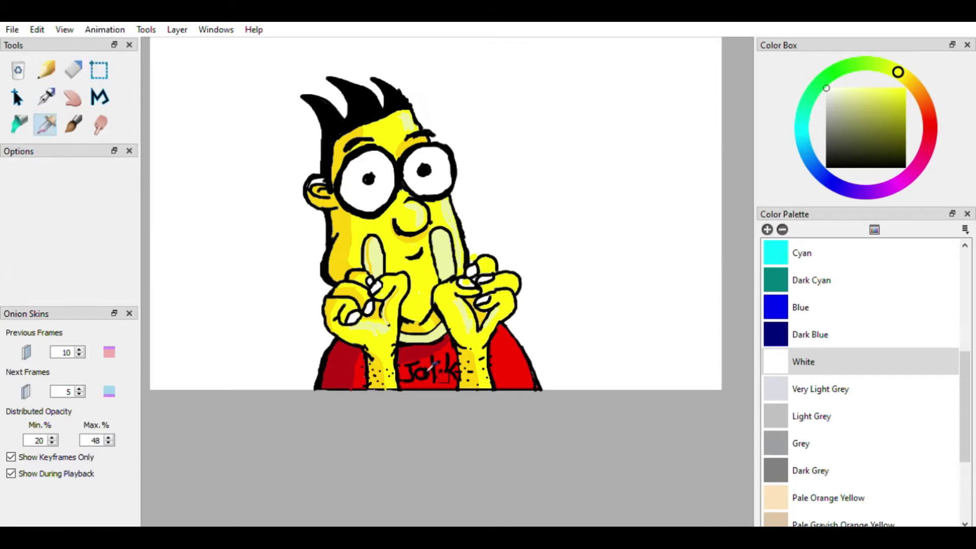
left_click(409, 367)
left_click(46, 97)
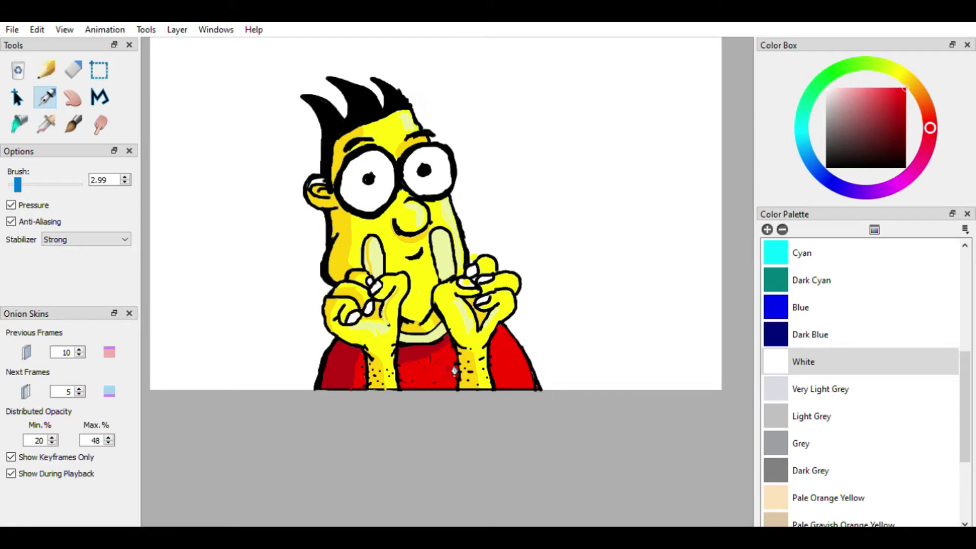
Step: Try lettering the name in black with the Brush along the character's shoulder
left_click(72, 124)
left_click(44, 122)
left_click(540, 390)
left_click(73, 134)
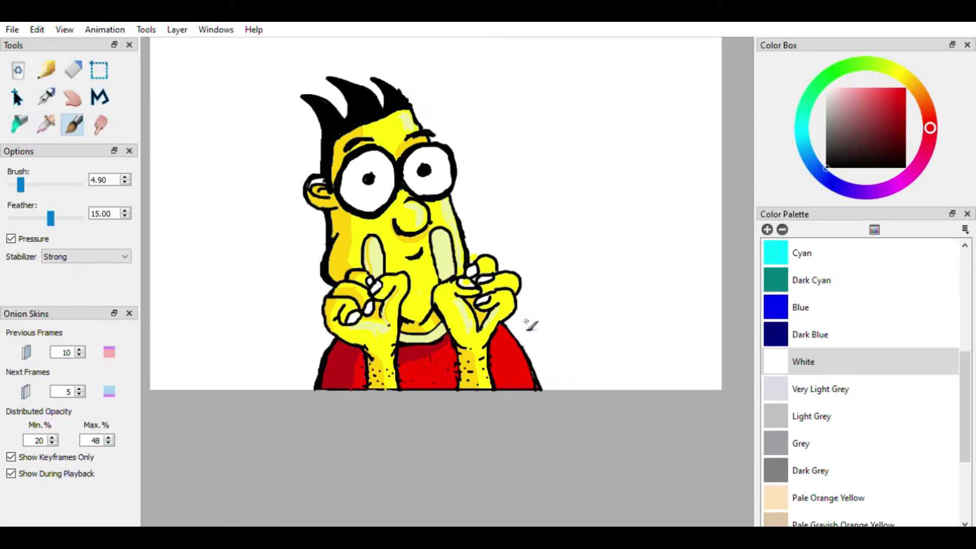
mouse_move(525, 320)
left_mouse_down()
mouse_move(533, 363)
mouse_move(548, 357)
mouse_move(543, 382)
left_mouse_up()
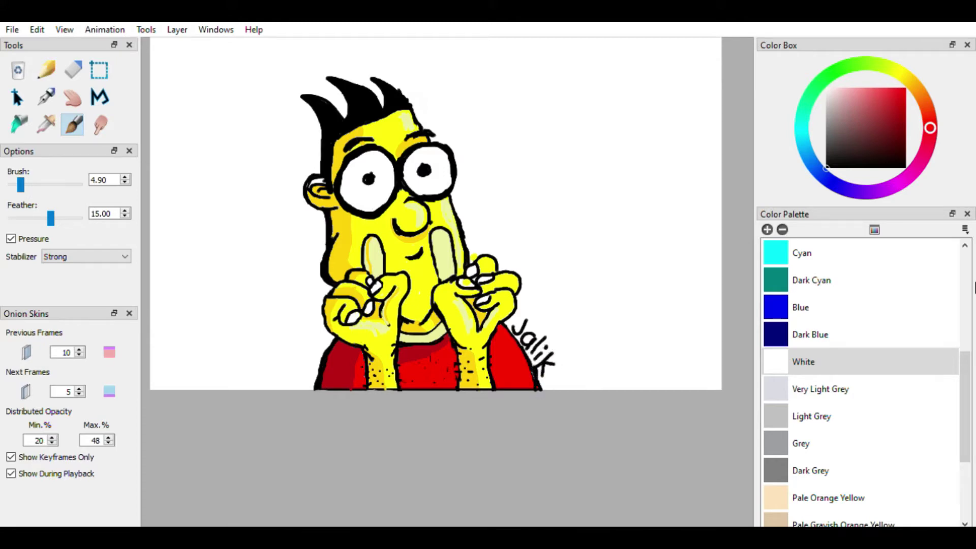
Step: Undo the lettering along the shoulder
key("ctrl+z")
key("ctrl+z")
key("ctrl+z")
key("ctrl+z")
key("ctrl+z")
key("ctrl+z")
key("ctrl+z")
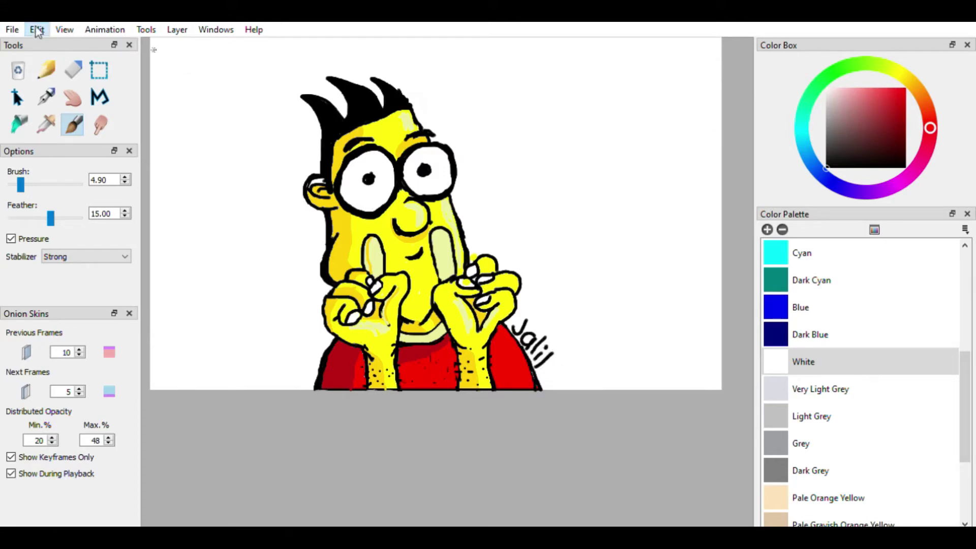
key("ctrl+z")
key("ctrl+z")
Step: Select the hand and arm on the drawing's right half and shift them slightly outward
key("v")
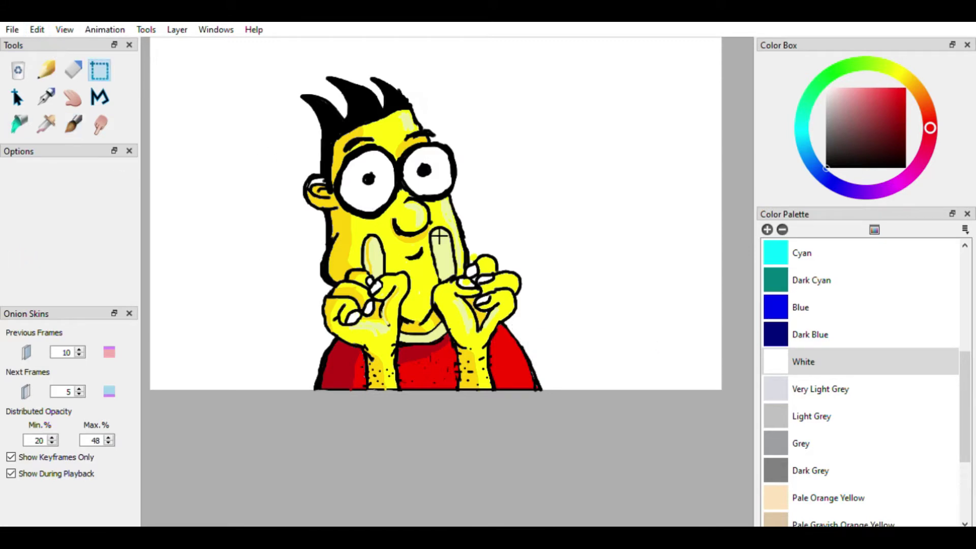
left_click_drag(417, 225, 523, 390)
key("q")
left_click_drag(496, 240, 500, 240)
left_click(597, 245)
Step: Select the hand and arm on the drawing's left half and shift them slightly outward
left_click(99, 70)
left_click_drag(313, 233, 411, 391)
left_click(18, 97)
left_click_drag(358, 273, 354, 272)
left_click(176, 496)
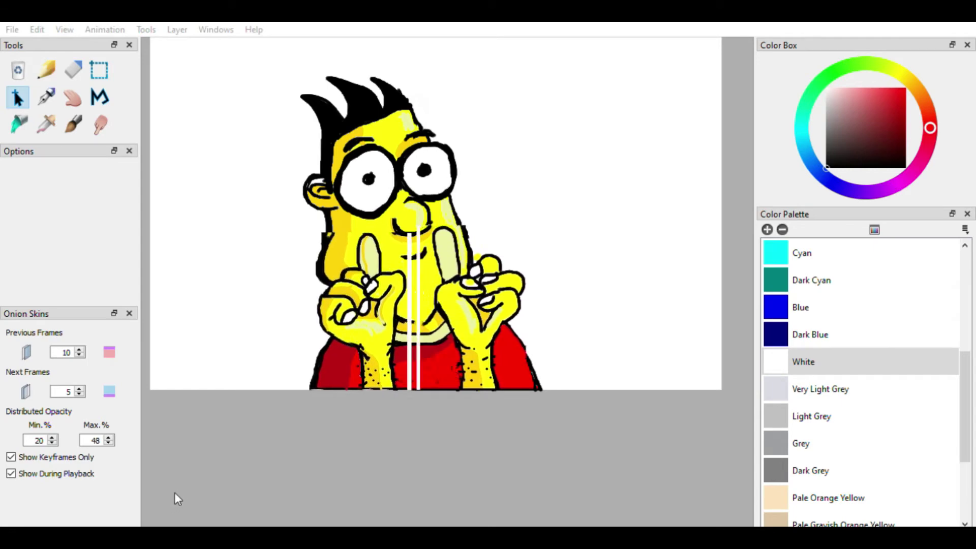
Step: Erase the displaced jaw outline below the ear and replace it with a copy from the original frame
left_click(100, 70)
left_click_drag(315, 211, 340, 283)
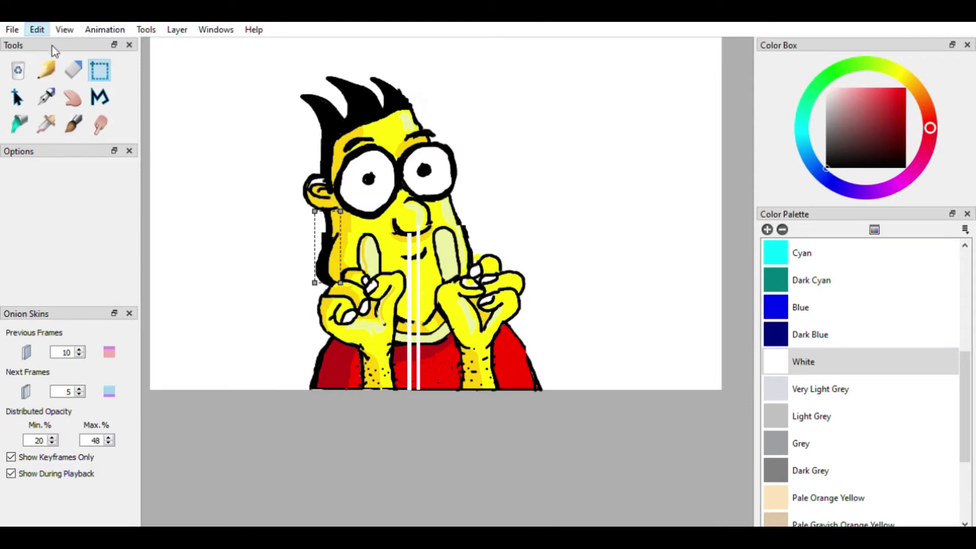
left_click(73, 69)
left_click_drag(337, 260, 325, 279)
left_click(99, 69)
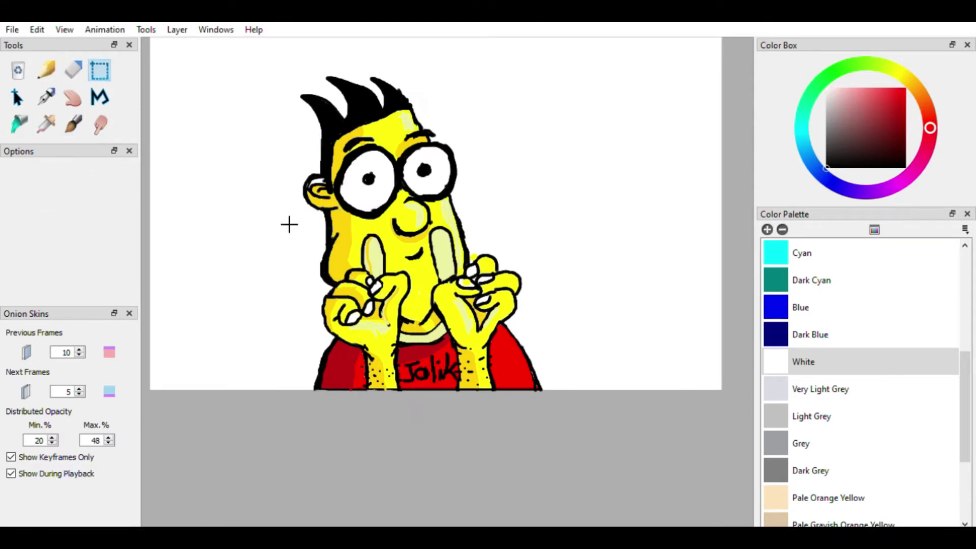
left_click_drag(318, 214, 338, 285)
key("Return")
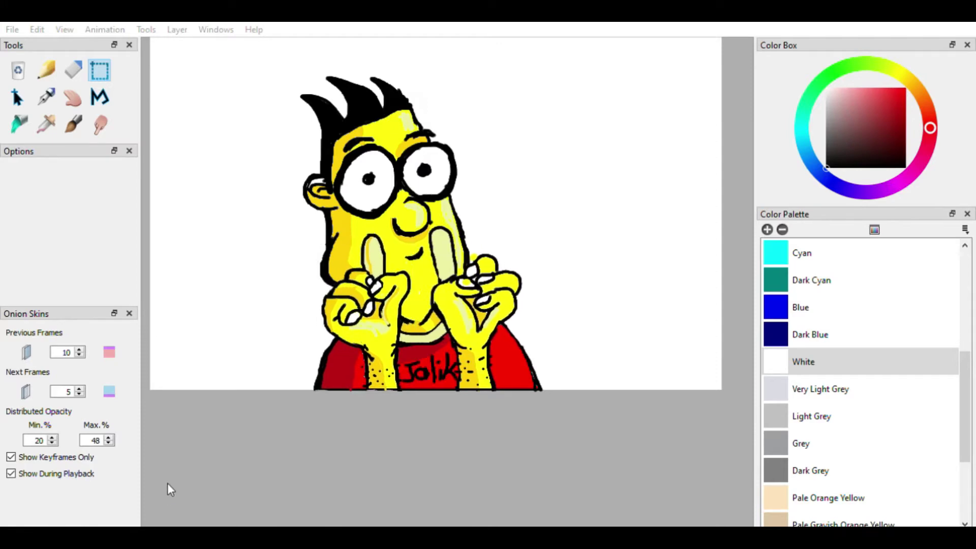
Step: Erase the displaced cheek outline opposite the ear and replace it with a copy from the original frame
key("e")
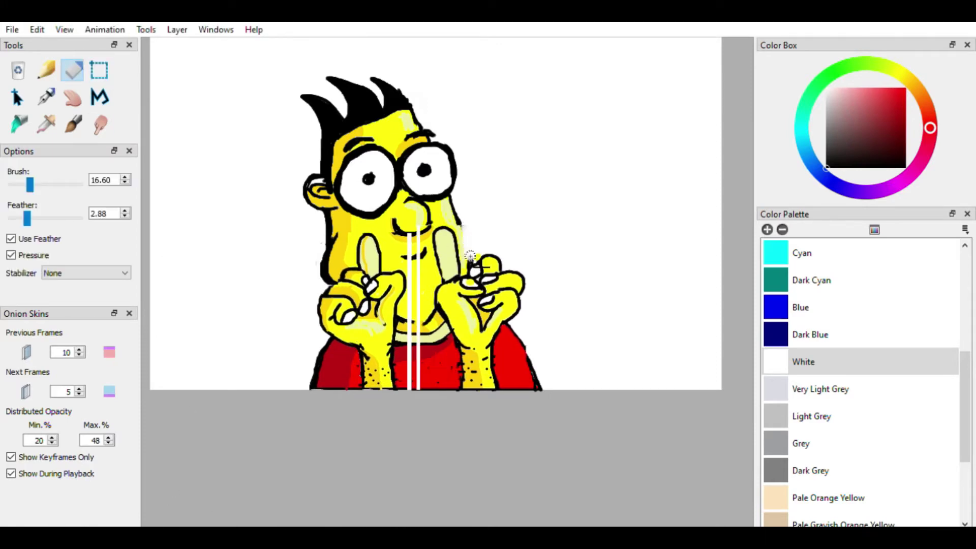
key("Return")
key("v")
left_click_drag(448, 203, 475, 264)
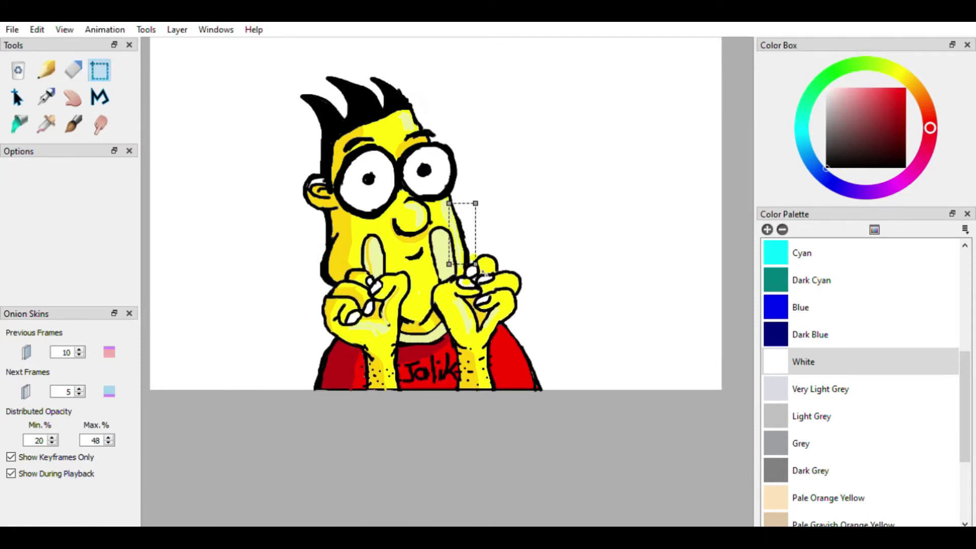
left_click(518, 216)
left_click_drag(459, 210, 475, 260)
left_click(41, 29)
left_click(71, 101)
left_click(178, 496)
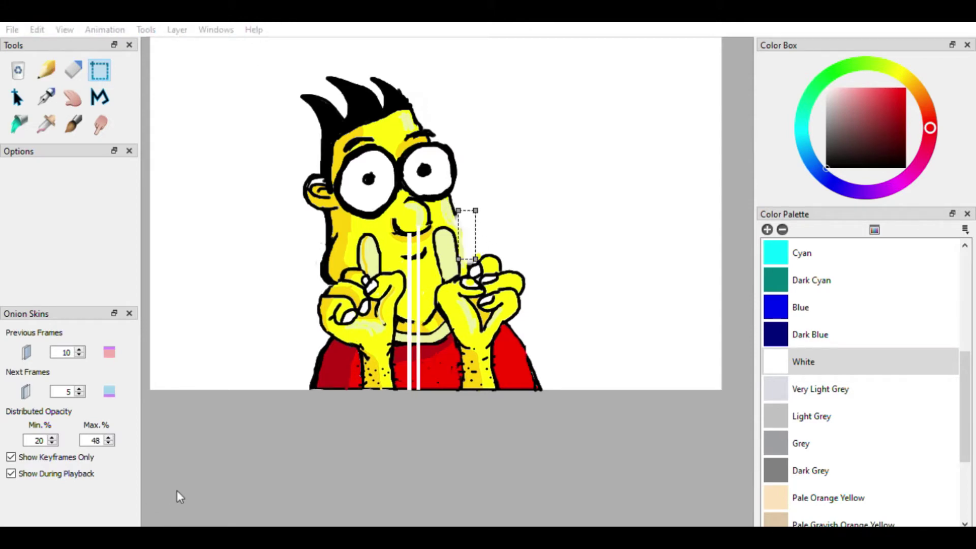
left_click(38, 30)
left_click(71, 114)
left_click(529, 229)
left_click(177, 495)
Step: Erase the smile on the new frame and draw a small open mouth in black with the Pen
left_click(74, 70)
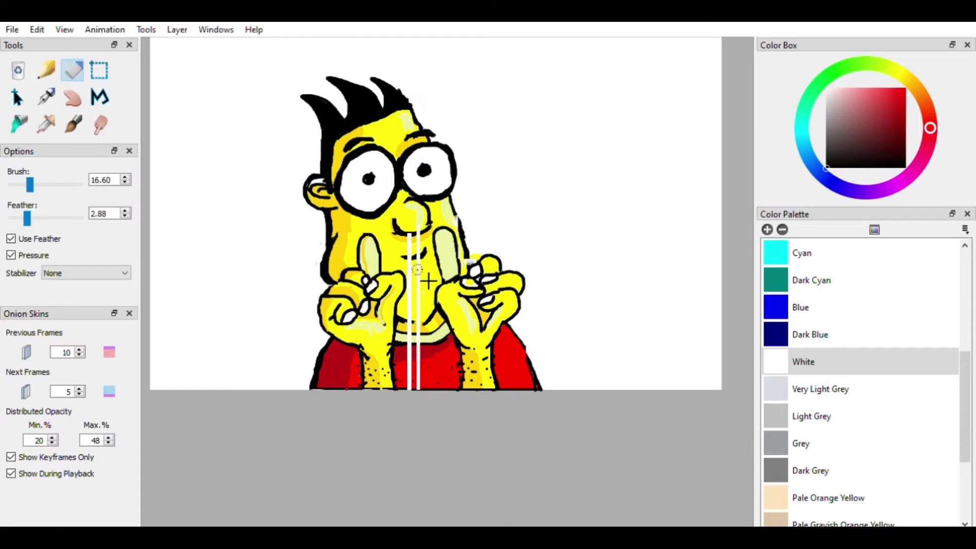
left_click(178, 495)
left_click(100, 71)
left_click_drag(403, 245, 425, 266)
key("Return")
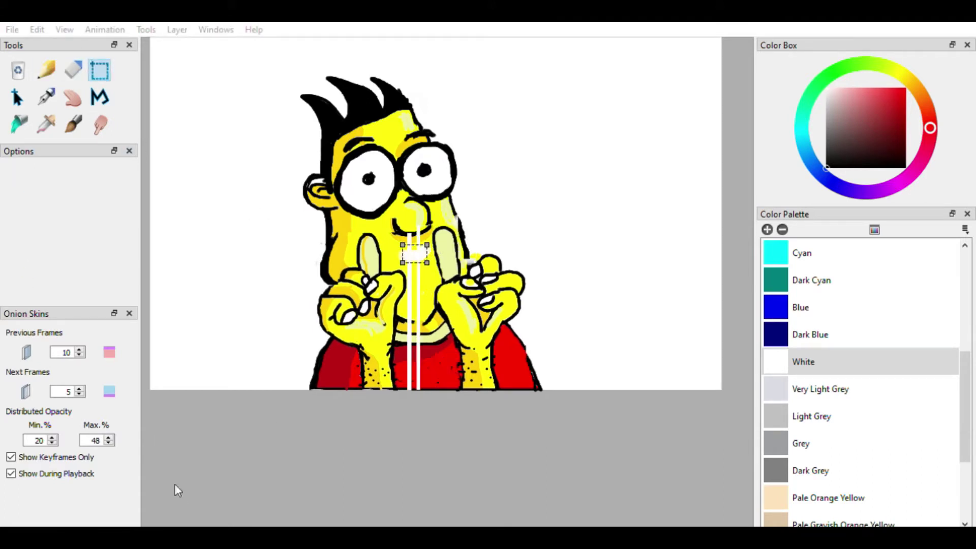
left_click(176, 487)
left_click(556, 213)
left_click(170, 493)
left_click(45, 97)
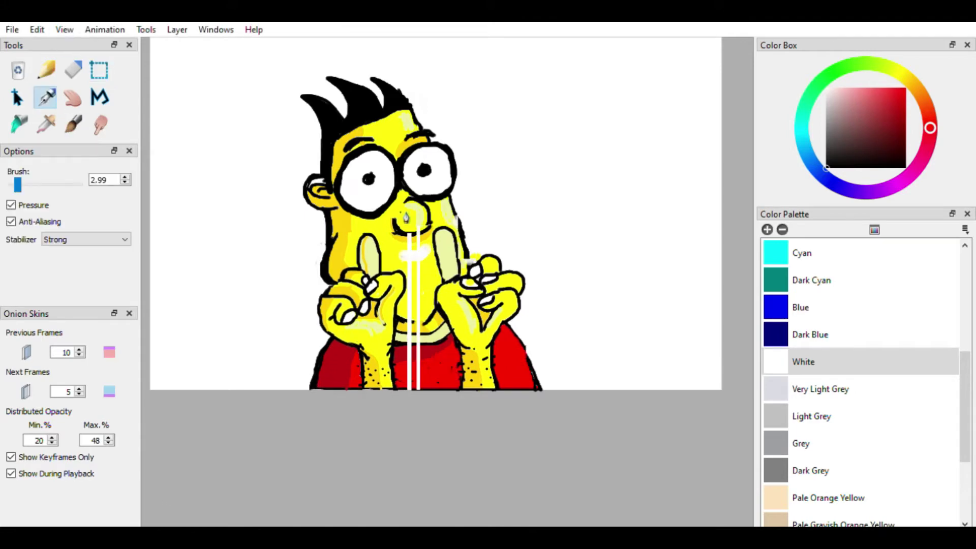
left_click_drag(409, 258, 427, 256)
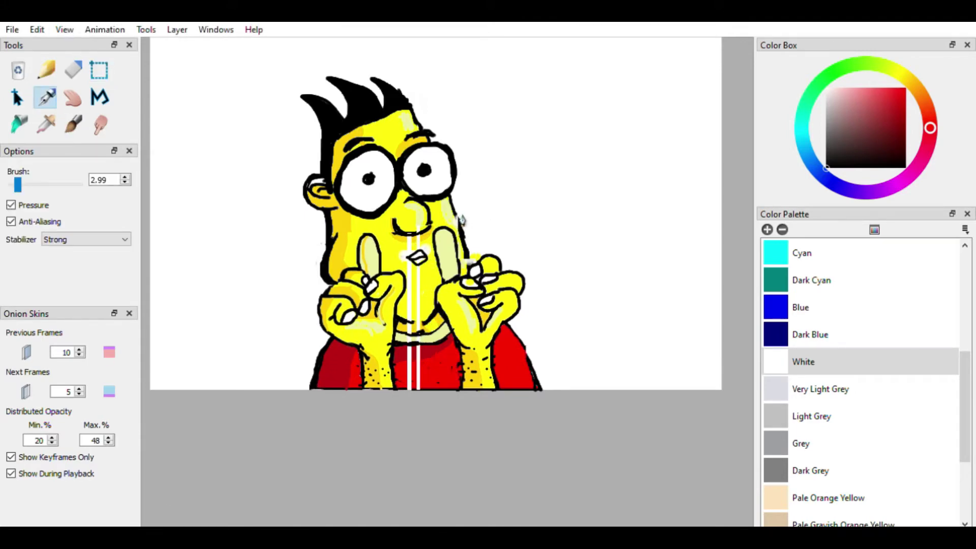
Step: Fill the white gaps running down the face with the sampled skin yellow
left_click(431, 243)
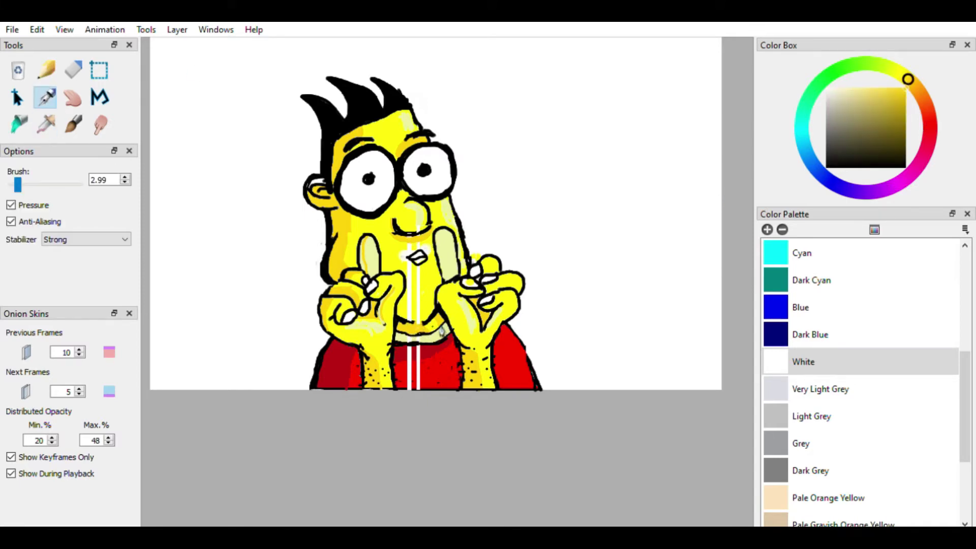
left_click(46, 125)
left_click(427, 290)
left_click(18, 125)
left_click(409, 277)
left_click(418, 276)
left_click(420, 246)
Step: Sample the shirt's darker red and fill the upper part of the white gap in the shirt
left_click(46, 125)
left_click(429, 363)
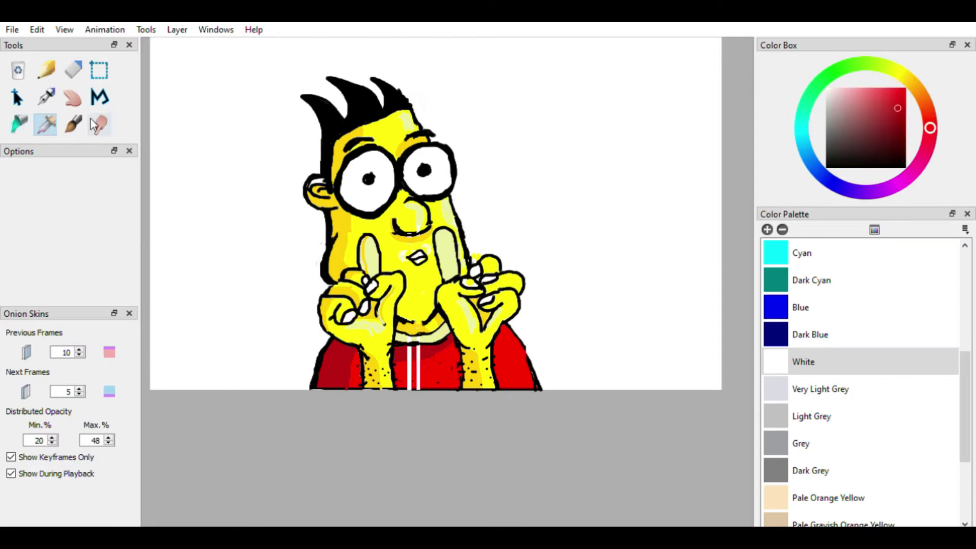
left_click(46, 97)
left_click_drag(422, 362, 407, 362)
left_click(19, 124)
left_click(409, 353)
Step: Try filling the lower shirt gap with the shirt's red, and undo the fill
left_click(47, 127)
left_click(431, 374)
left_click(18, 125)
left_click(409, 376)
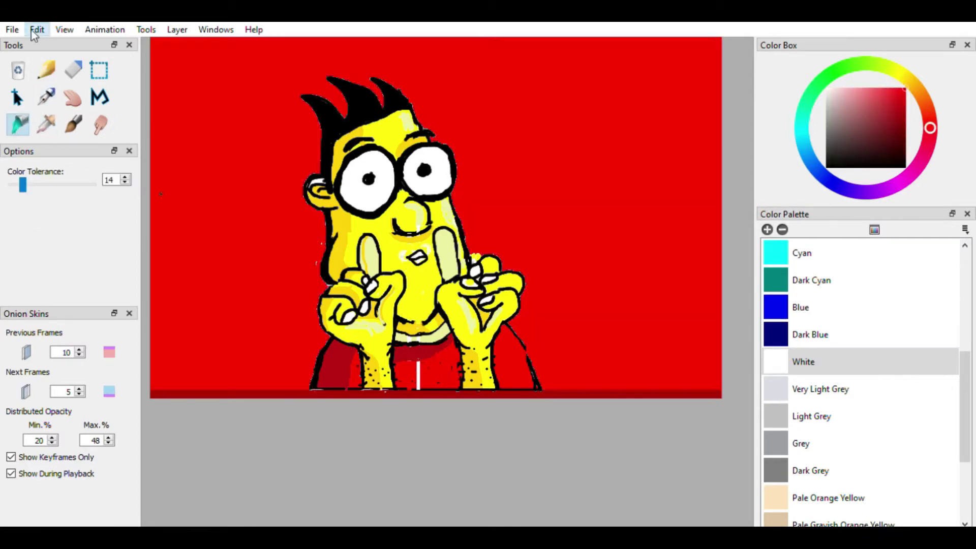
left_click(33, 31)
left_click(43, 45)
Step: Close the gap at the shirt's bottom edge with the Pen and fill both white stripes with the shirt's red
left_click(46, 125)
left_click(46, 97)
left_click_drag(418, 391, 411, 389)
left_click(46, 125)
left_click(18, 125)
left_click(410, 373)
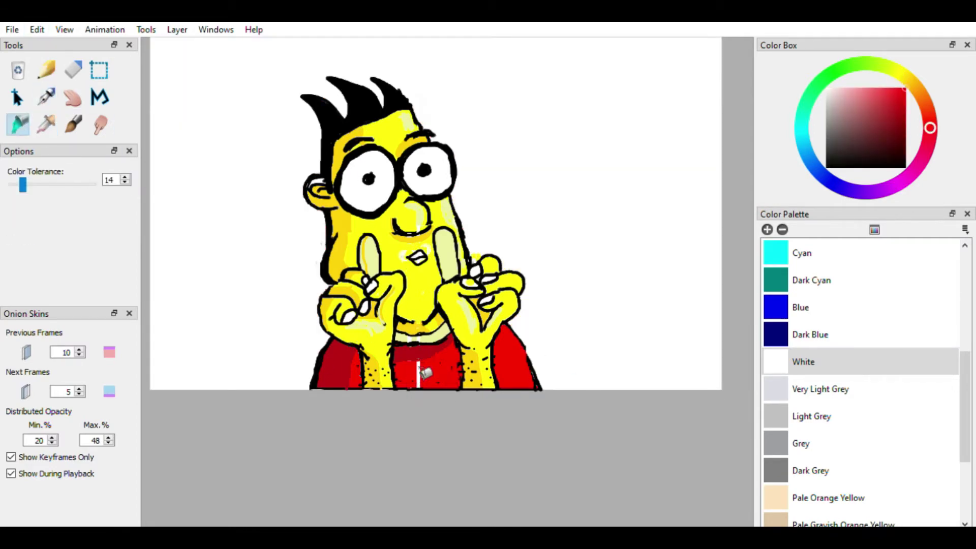
left_click(420, 374)
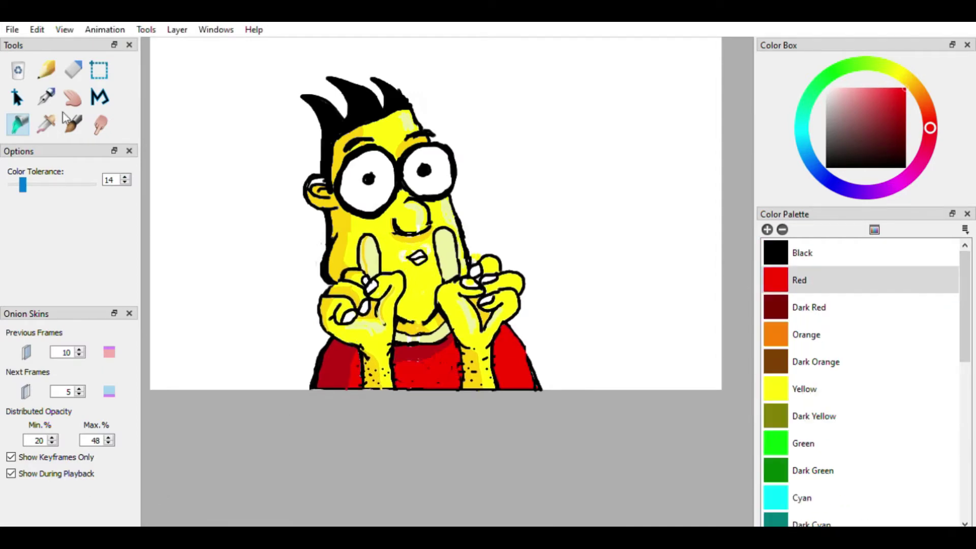
Step: Fill the inside of the open mouth with Red
left_click(418, 256)
key("Return")
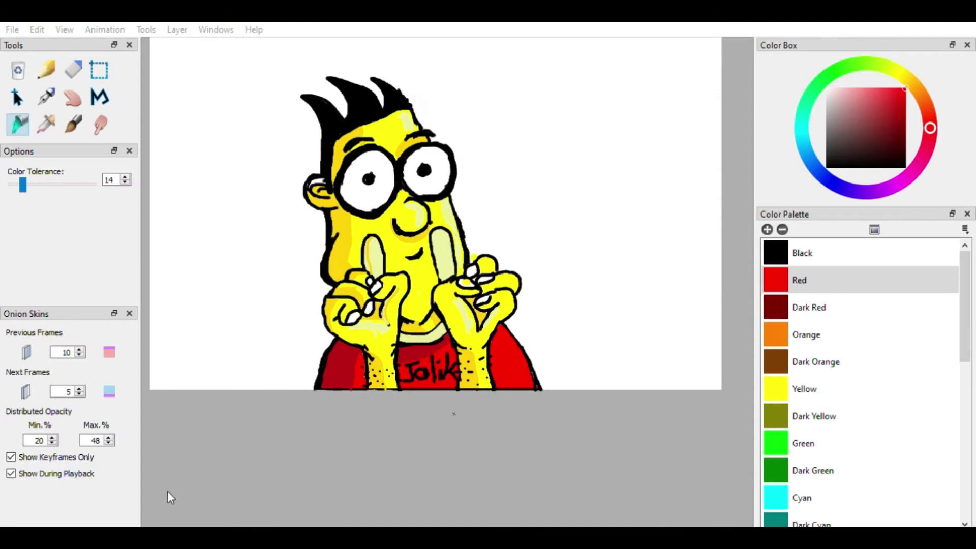
key("b")
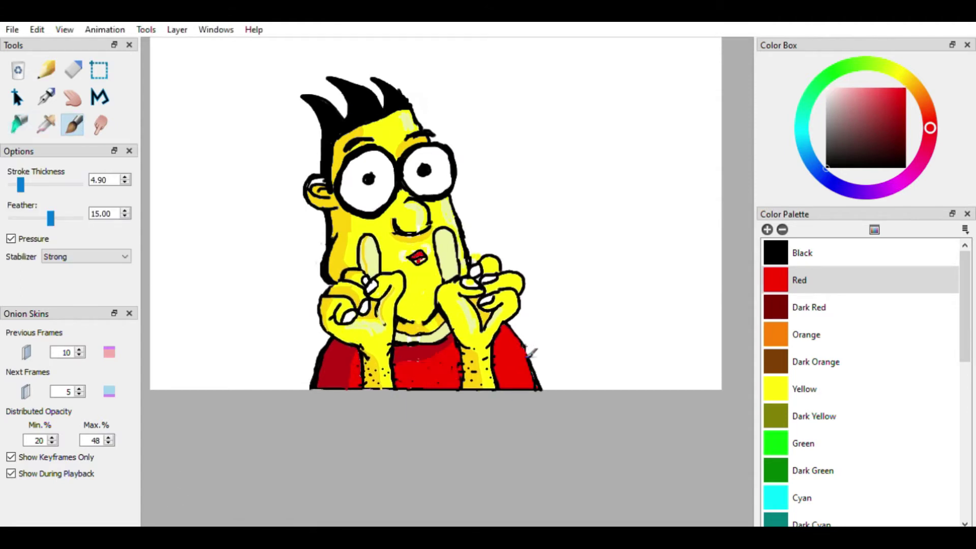
Step: Copy the area around both eyes from the closed-mouth frame to the open-mouth frame
key("Return")
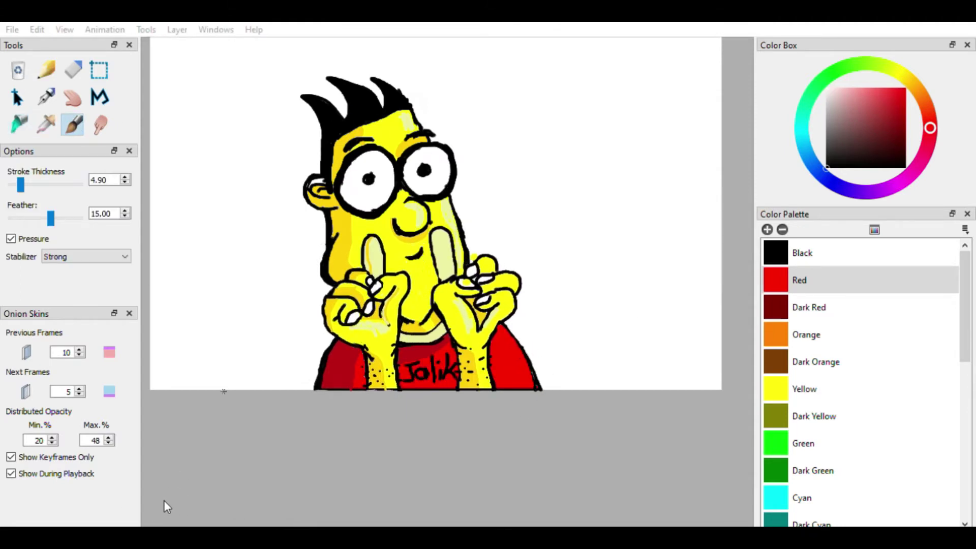
key("v")
left_click_drag(390, 149, 488, 218)
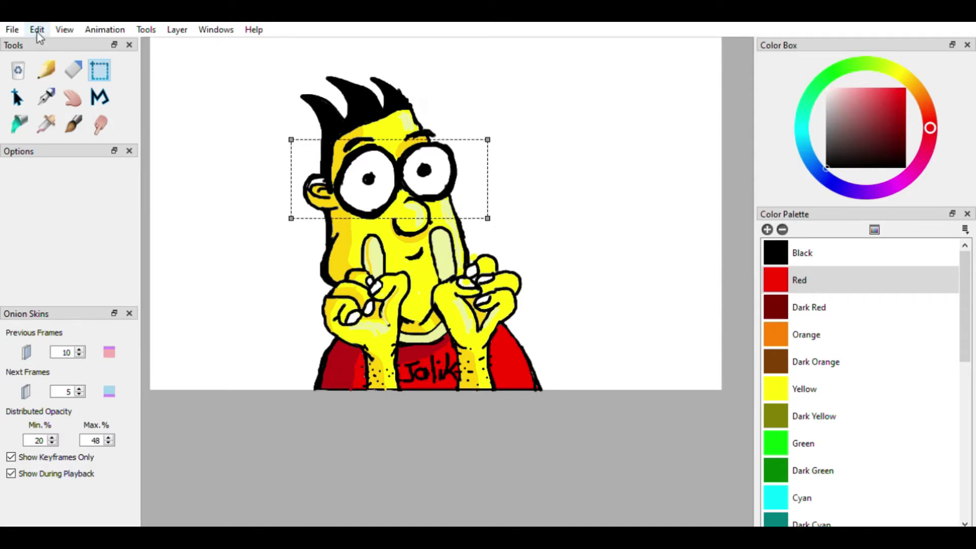
key("Return")
left_click(179, 486)
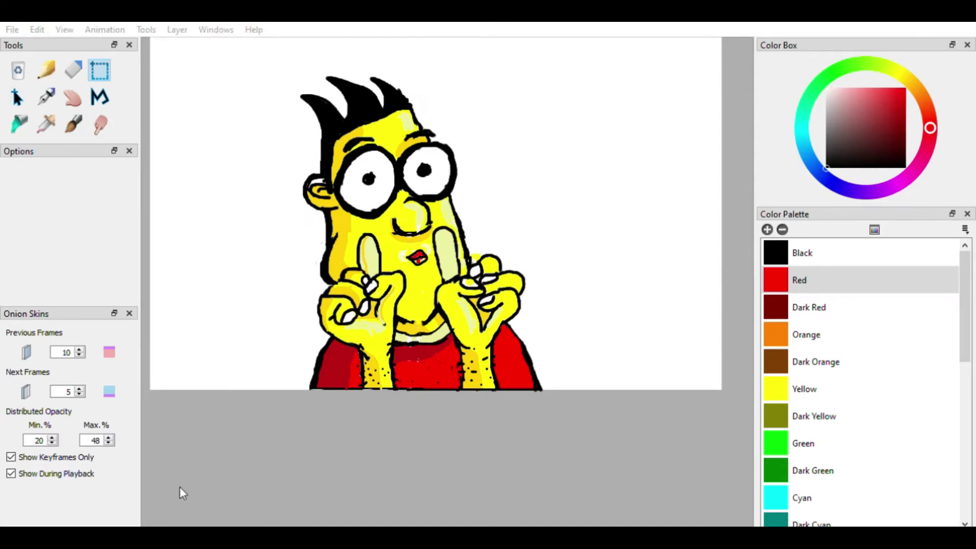
Step: Copy the lower part of the nose from the closed-mouth frame and paste it into the open-mouth frame
left_click(178, 489)
left_click_drag(389, 218, 425, 244)
left_click(33, 30)
left_click(65, 100)
left_click(177, 486)
left_click(37, 31)
left_click(64, 116)
key("Return")
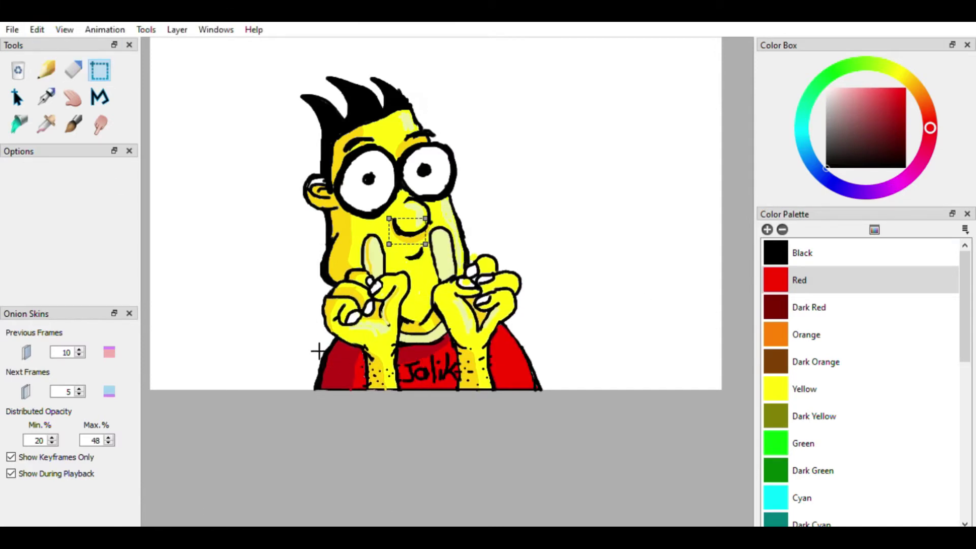
Step: Try pasting the left shoulder from the closed-mouth frame over the one in the open-mouth frame, and undo the paste
left_click_drag(301, 338, 339, 392)
left_click(173, 492)
left_click(36, 30)
left_click(64, 115)
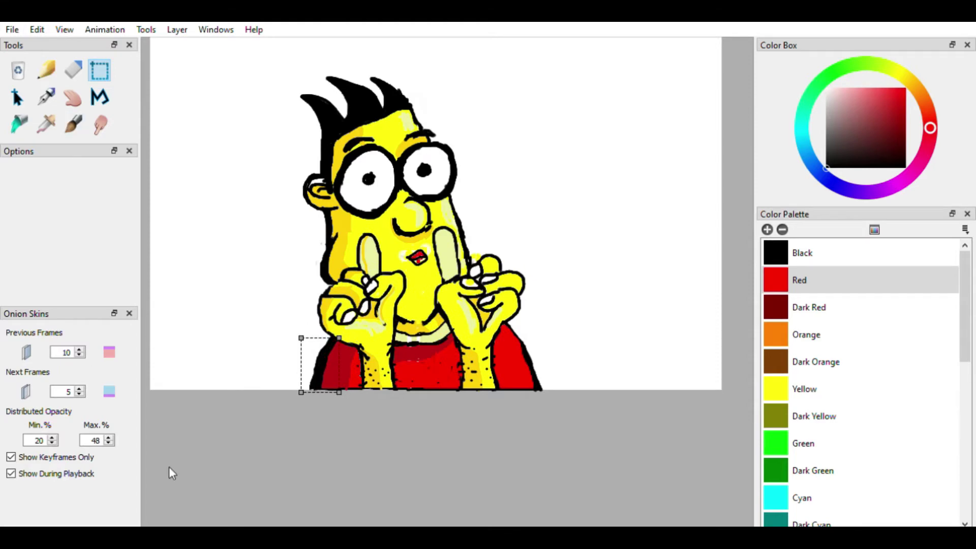
left_click(172, 480)
left_click(179, 495)
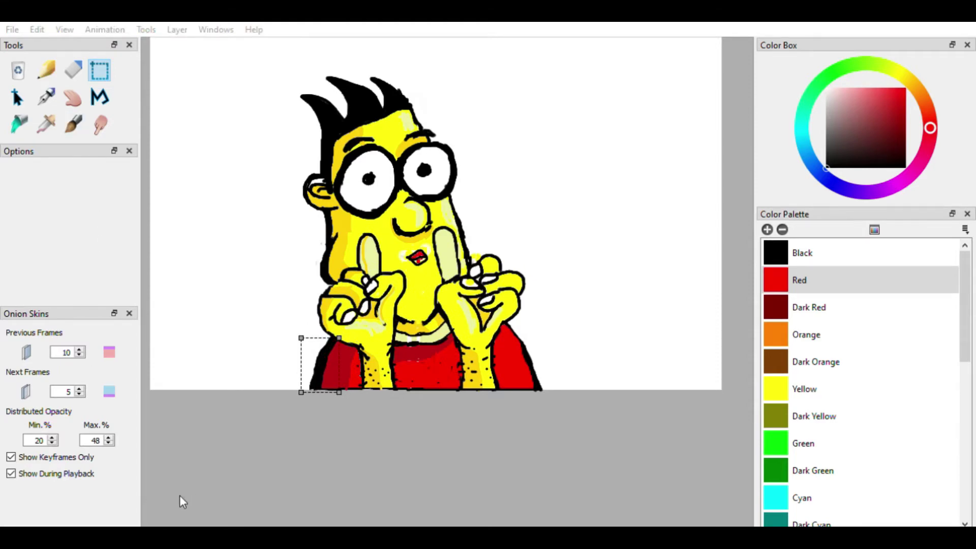
left_click(36, 29)
left_click(46, 43)
Step: Cut the left shoulder's outer edge out of the open-mouth frame and replace it with the closed-mouth frame's shoulder
key("e")
left_click(100, 76)
left_click_drag(309, 340, 333, 391)
left_click(37, 30)
left_click(48, 81)
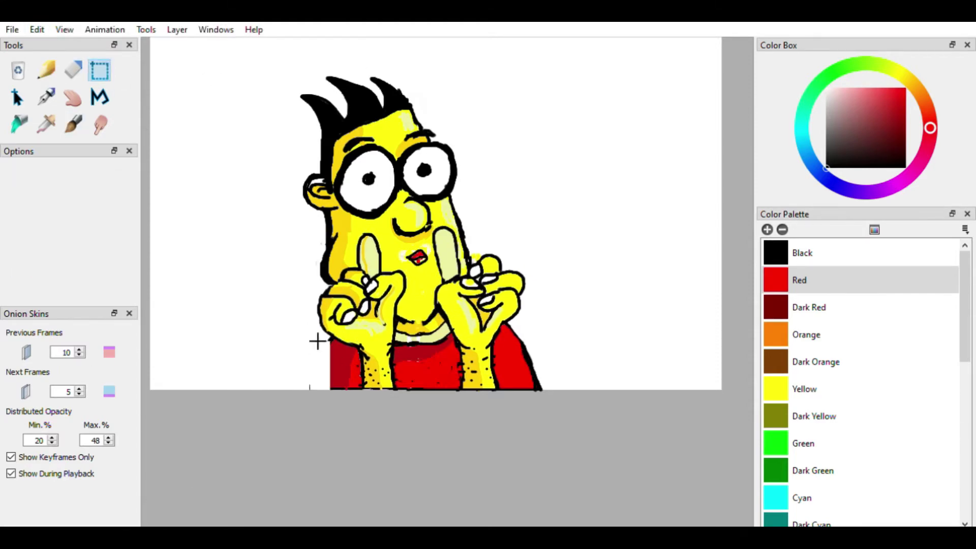
key("period")
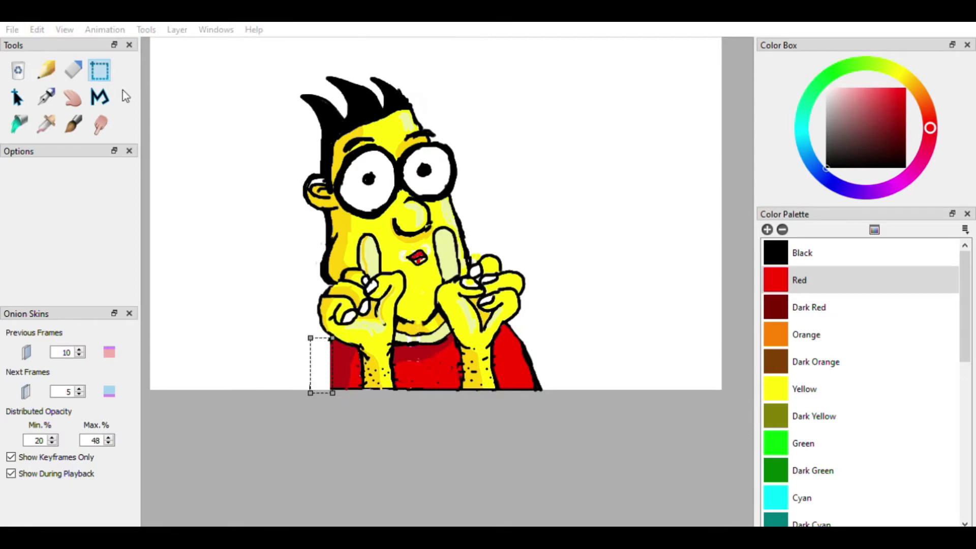
key("Return")
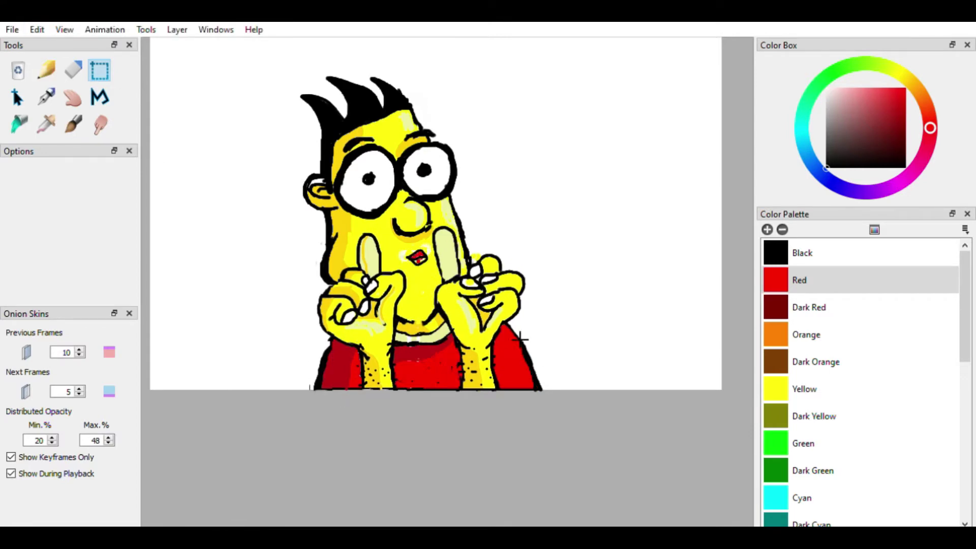
Step: Copy the right shoulder from the closed-mouth frame, paste it into the open-mouth frame and deselect it
key("comma")
left_click_drag(502, 328, 548, 393)
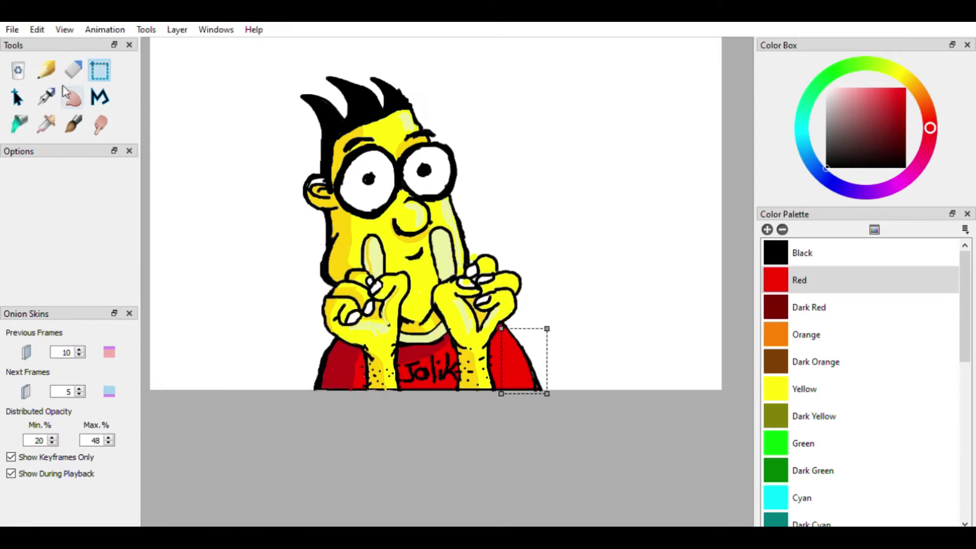
left_click(36, 30)
left_click(48, 102)
key("period")
left_click(37, 29)
left_click(49, 118)
left_click(629, 362)
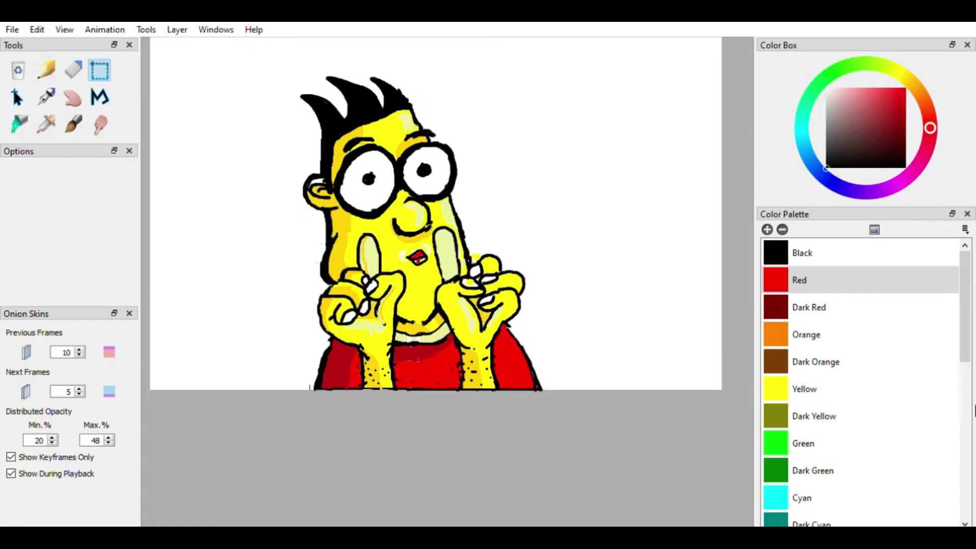
Step: Cover the stray outline beside the right shoulder with the Pen in White, and play the animation
left_click_drag(964, 351, 964, 430)
left_click(828, 422)
left_click(47, 97)
left_click_drag(506, 325, 516, 340)
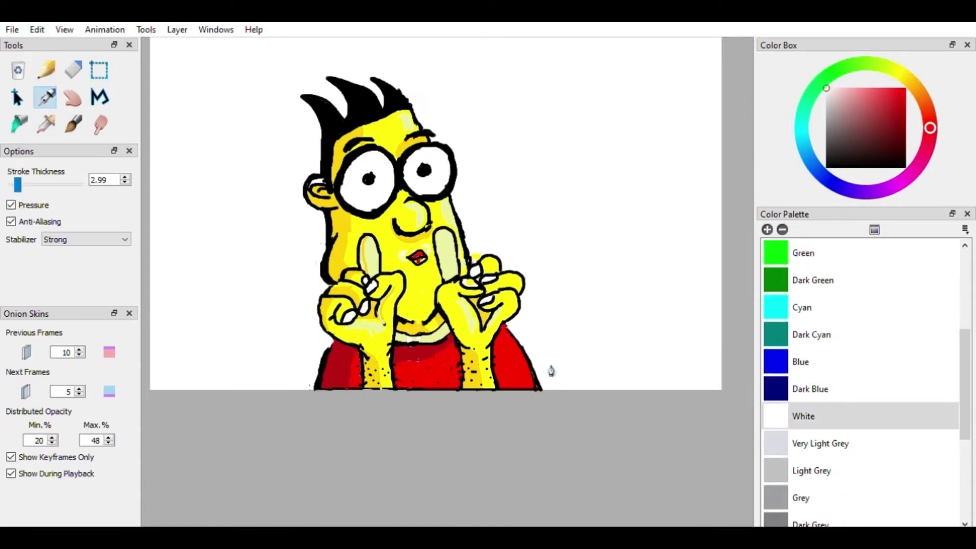
key("Return")
key("Return")
Step: Paint over the shirt lettering in the closed-mouth frame with the shirt's sampled red using the Brush
key("comma")
left_click(47, 124)
left_click(422, 362)
left_click(73, 125)
mouse_move(440, 360)
left_mouse_down()
mouse_move(433, 383)
mouse_move(411, 375)
mouse_move(402, 386)
mouse_move(441, 384)
mouse_move(457, 371)
left_mouse_up()
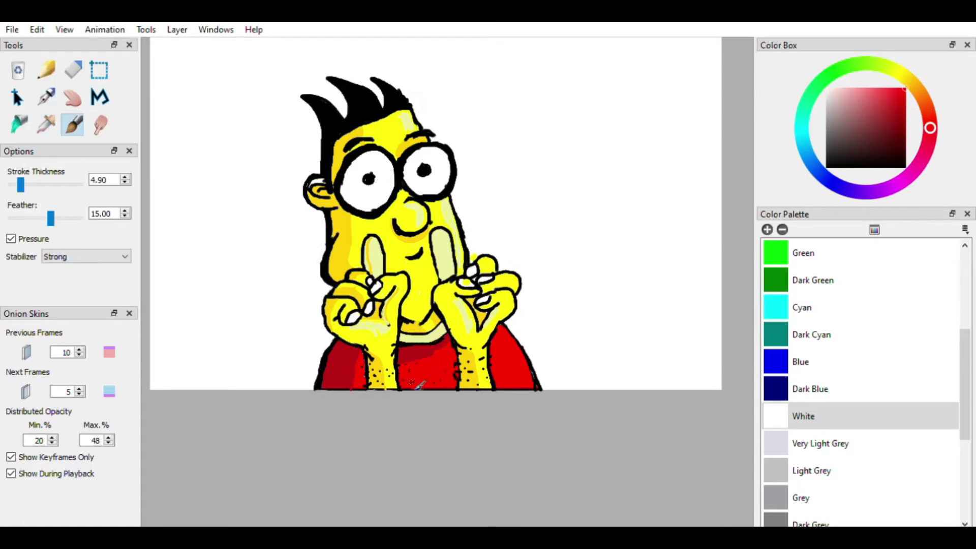
key("Return")
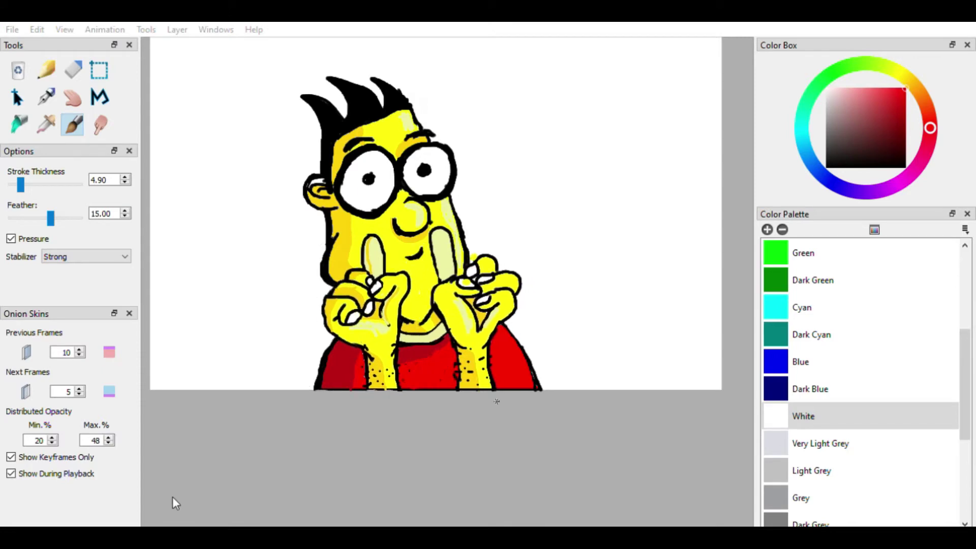
Step: Try the onion skins for the previous and next frames, and switch both off again
left_click(29, 351)
left_click(113, 352)
left_click(26, 347)
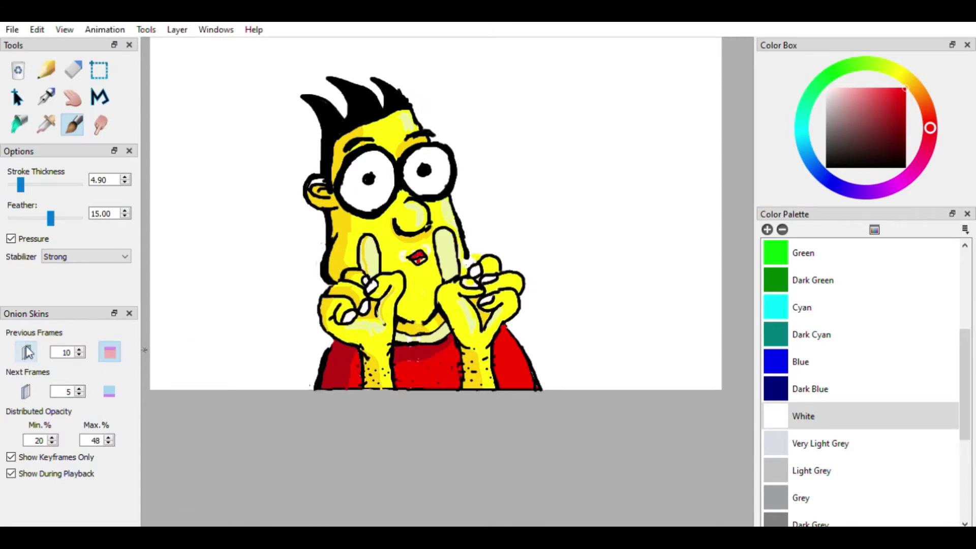
left_click(26, 392)
left_click(28, 355)
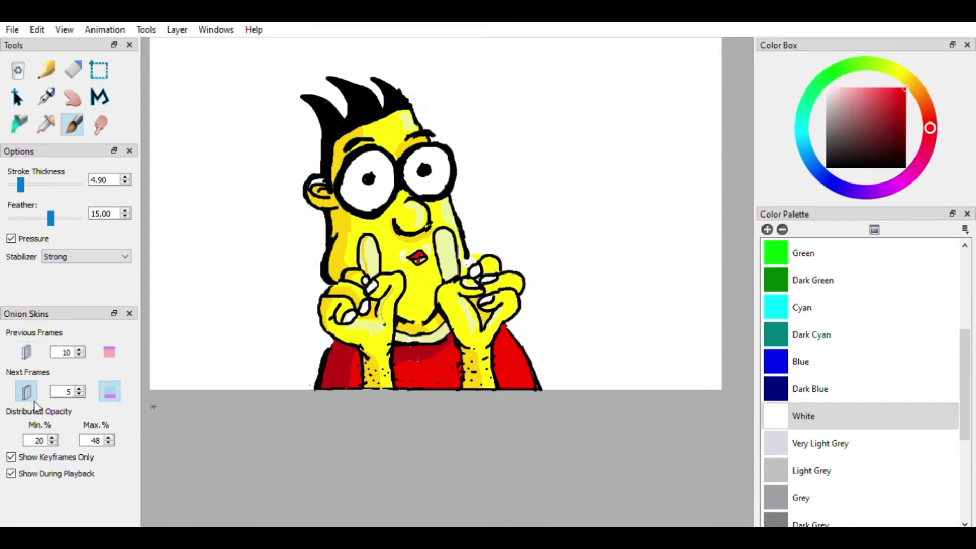
left_click(31, 396)
Step: Sample the outline's black and touch up the face outline beside the right hand with the Brush
left_click(45, 125)
left_click(70, 128)
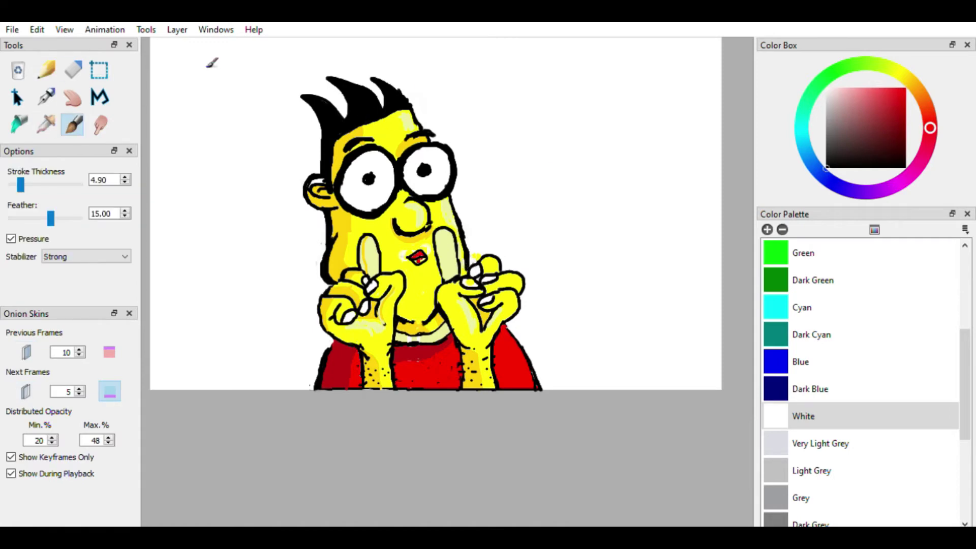
Step: Cut the collar area out of the open-mouth frame and replace it with the collar copied from the closed-mouth frame
left_click(99, 70)
left_click_drag(397, 328, 451, 353)
left_click(37, 30)
left_click(50, 75)
left_click(180, 499)
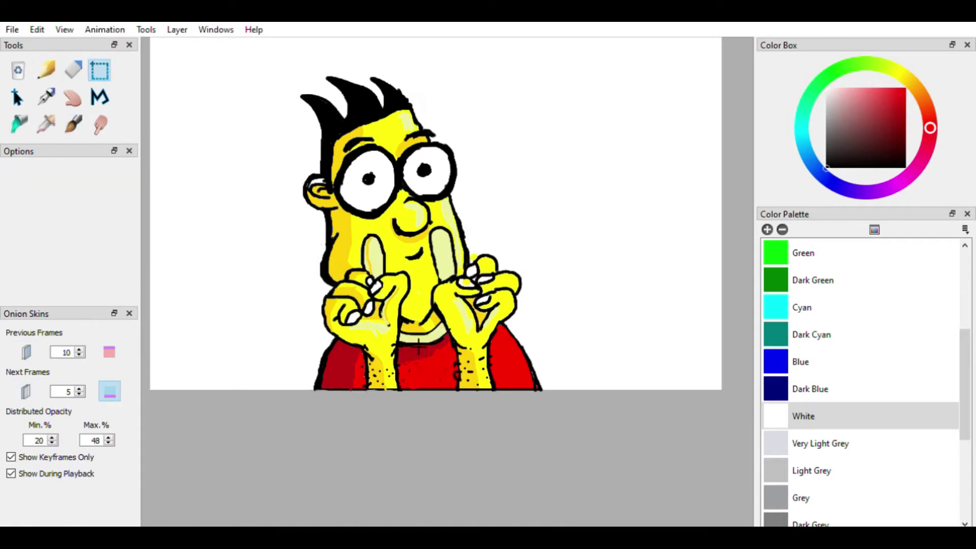
left_click_drag(405, 329, 441, 350)
left_click(37, 29)
left_click(57, 94)
left_click(37, 29)
left_click(67, 115)
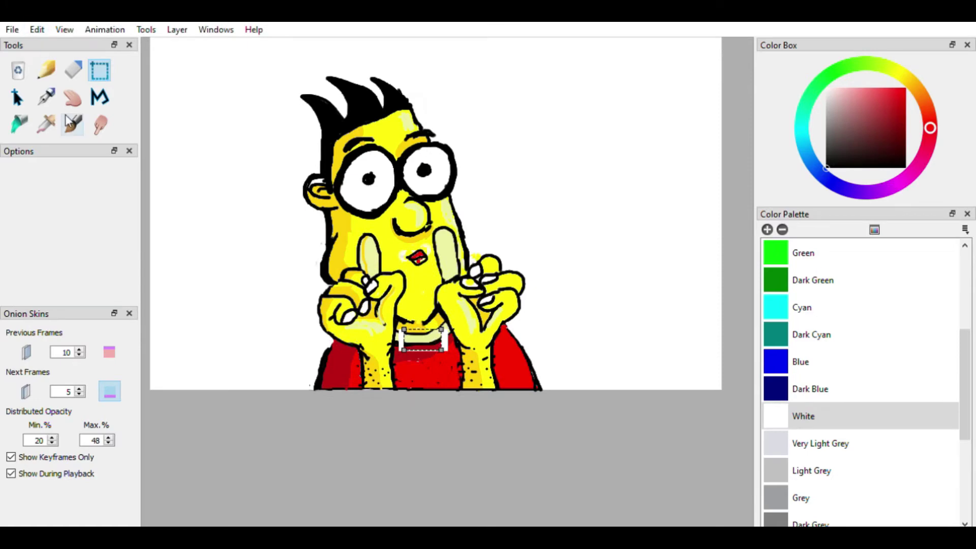
Step: Extend the collar's black lower outline across the gaps and fill the white areas below it with the shirt's darker red
scroll(621, 287, "up", 2)
left_click(659, 355)
scroll(659, 355, "down", 1)
left_click(181, 496)
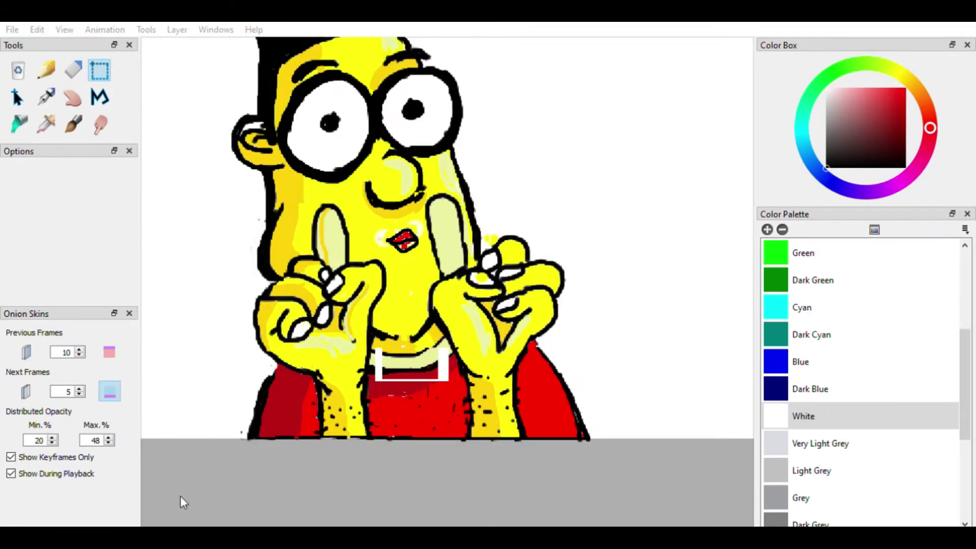
key("p")
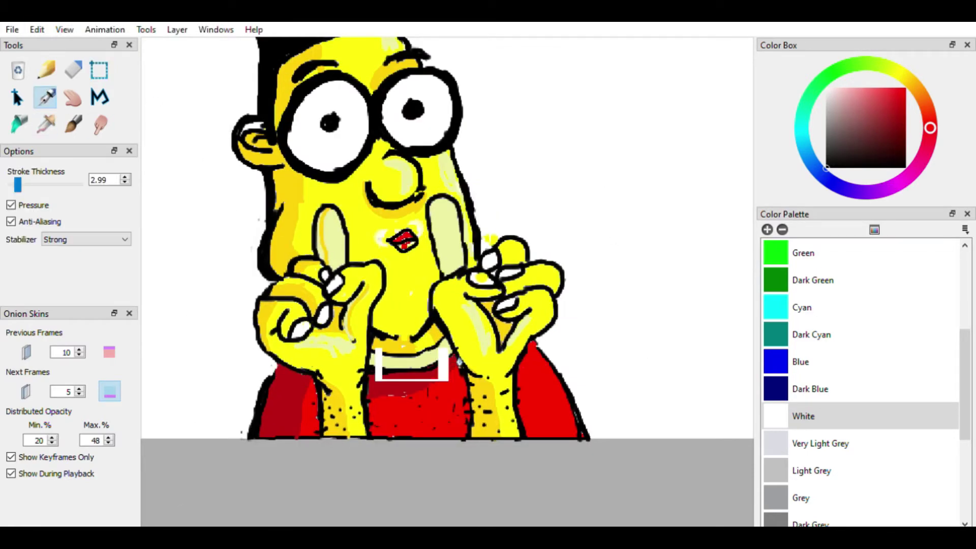
left_click_drag(388, 377, 443, 387)
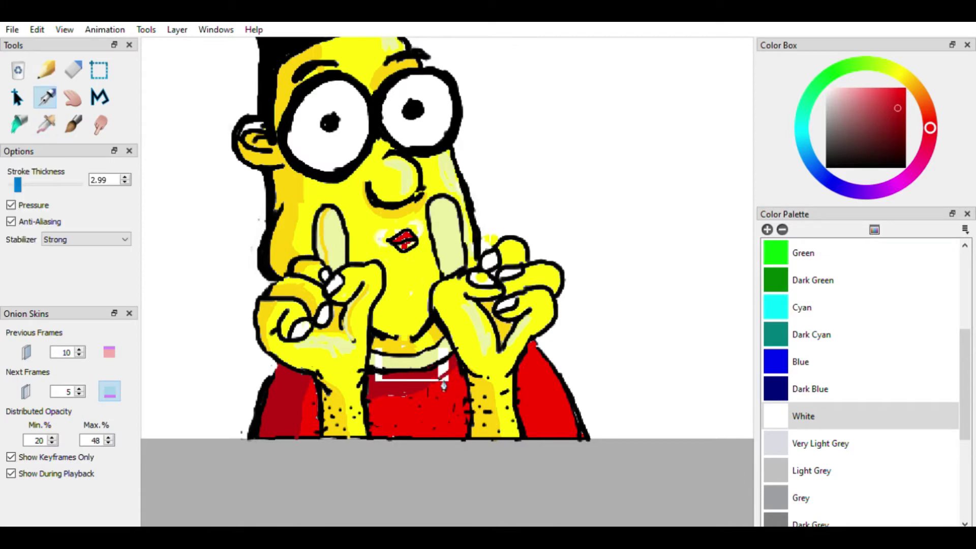
left_click(20, 124)
left_click(438, 377)
left_click(45, 98)
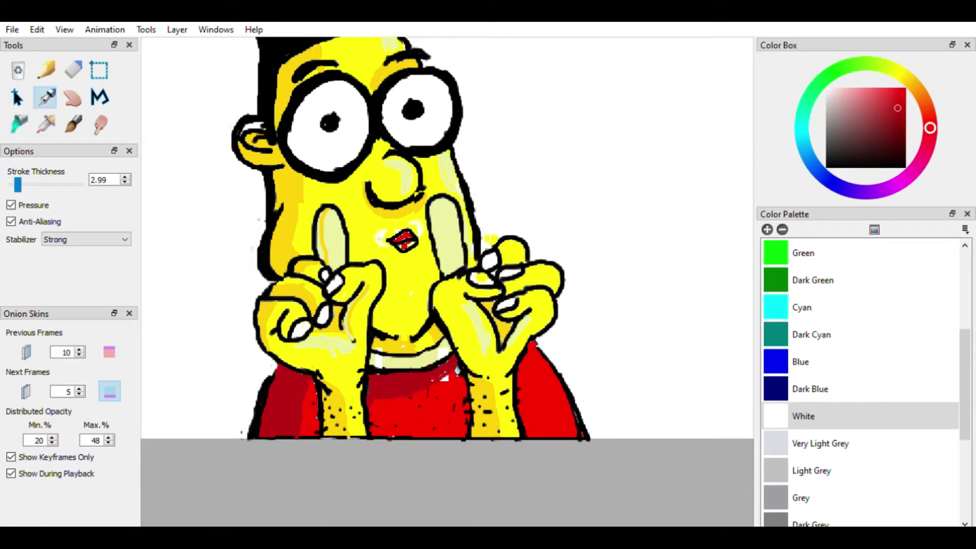
Step: Sample the collar's pale yellow and fill the white gaps at both ends of the collar
left_click(46, 124)
left_click(407, 362)
left_click(18, 123)
left_click(381, 359)
left_click(443, 354)
Step: Patch the white gaps on the neck with its sampled darker yellow and the leftover shirt spot with the shirt's sampled red
left_click(46, 124)
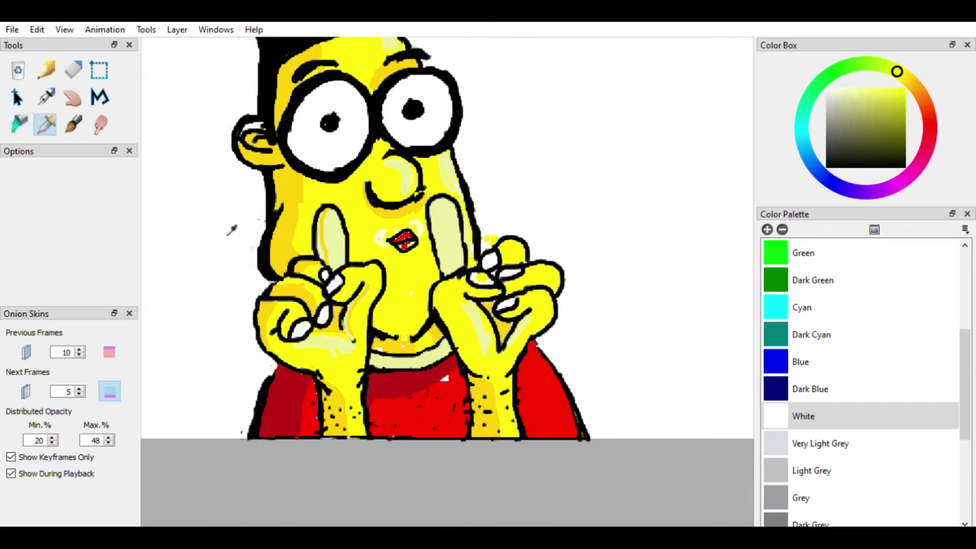
left_click(396, 345)
left_click(45, 98)
left_click(49, 127)
left_click(438, 391)
left_click(45, 97)
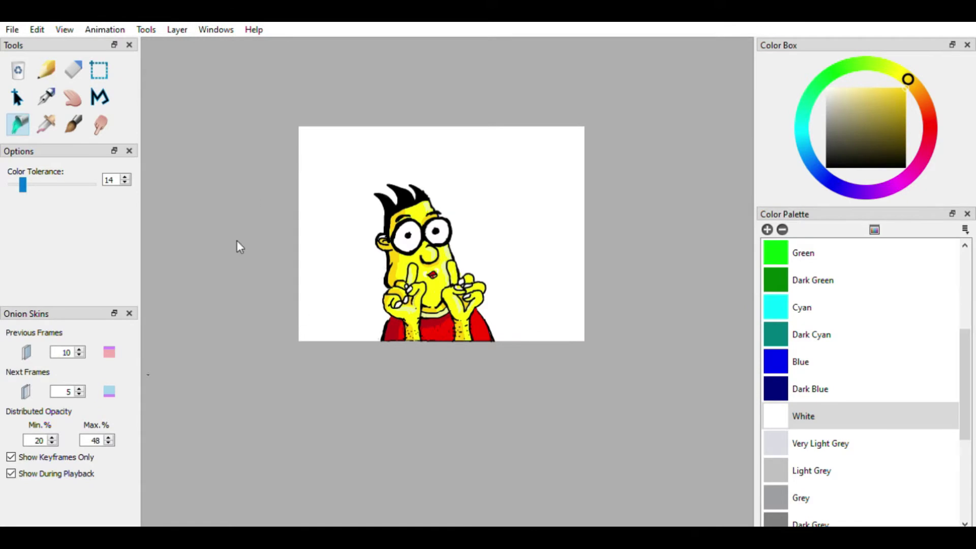
Step: Paint over both raised index fingers with the Pen, using yellow tones sampled from the face
scroll(589, 330, "up", 2)
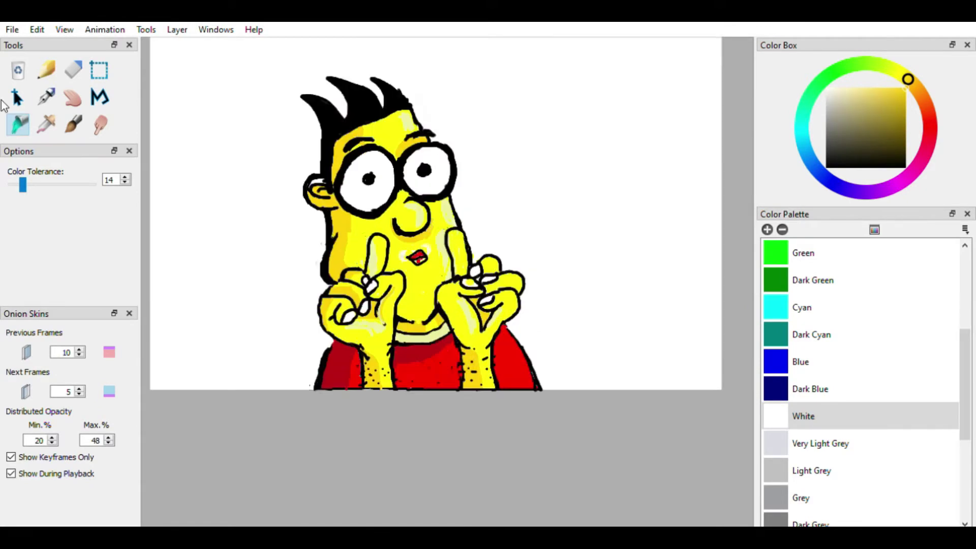
left_click(46, 124)
left_click(364, 262)
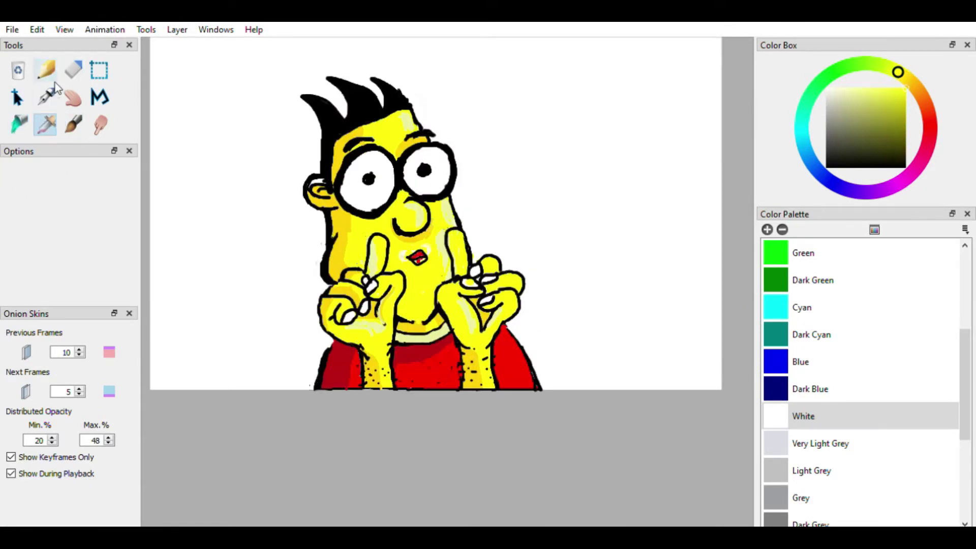
left_click(47, 98)
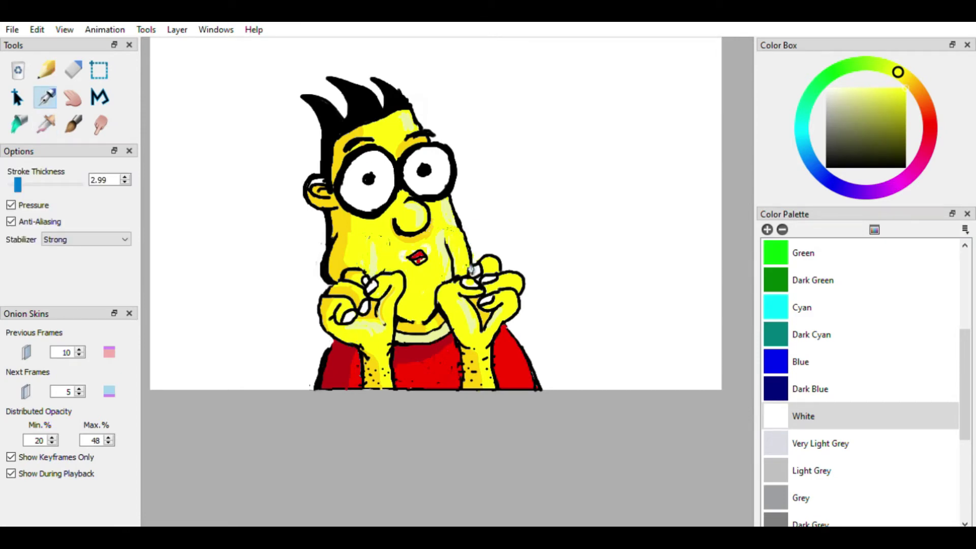
Step: Try drawing the left index finger's outline in black with the Brush, and undo the stroke
left_click(73, 124)
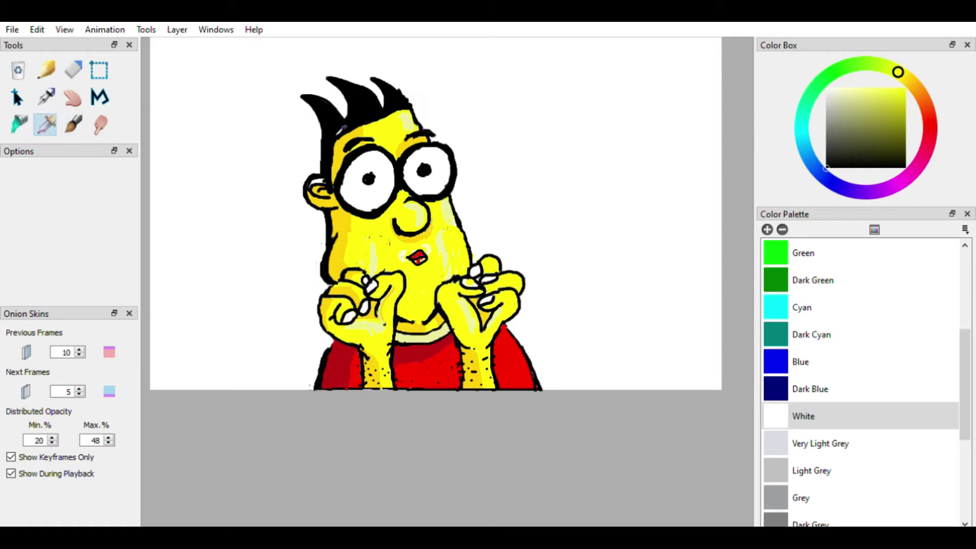
left_click_drag(365, 272, 362, 237)
left_click(37, 30)
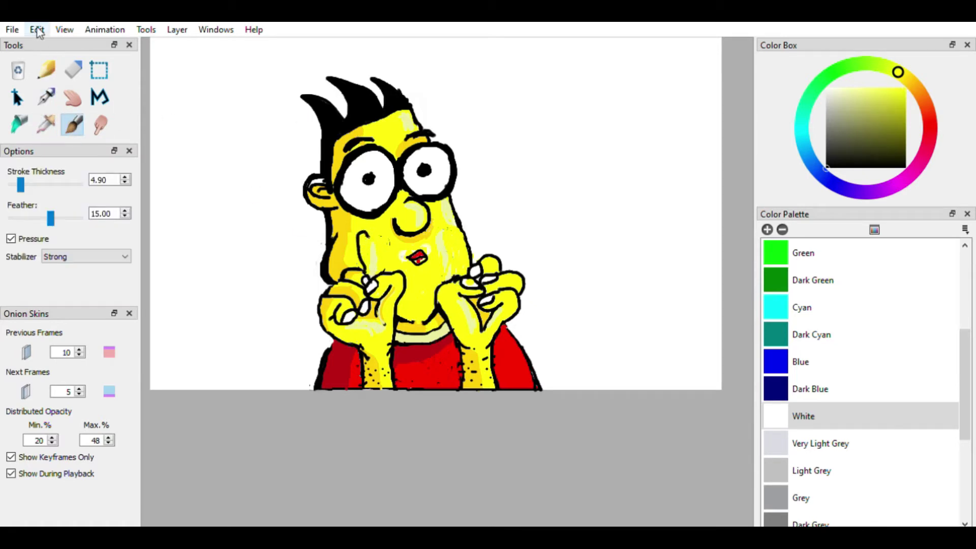
left_click(50, 45)
Step: Redraw the outlines of both raised index fingers against the cheeks in black with the Brush
mouse_move(366, 272)
left_mouse_down()
mouse_move(371, 243)
mouse_move(385, 242)
mouse_move(385, 272)
left_mouse_up()
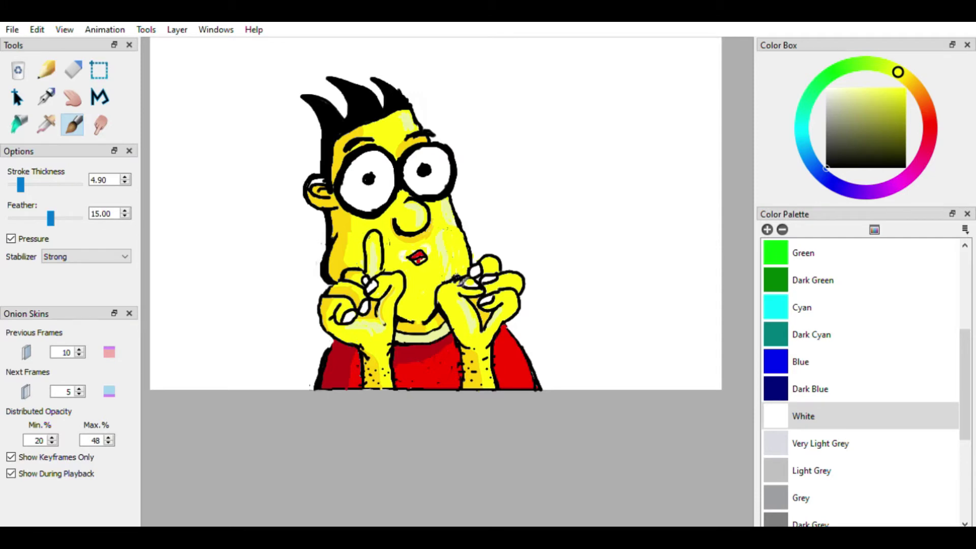
mouse_move(458, 279)
left_mouse_down()
mouse_move(449, 236)
mouse_move(477, 273)
left_mouse_up()
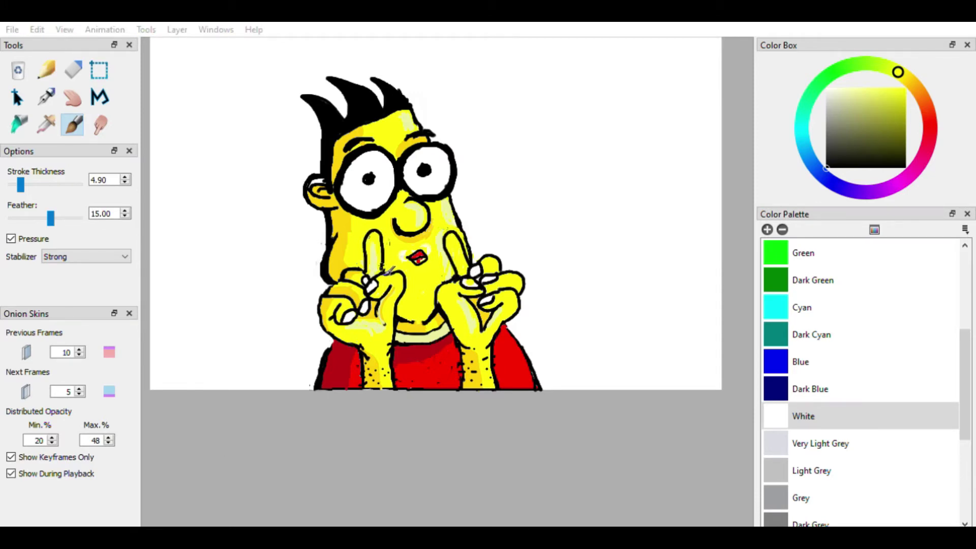
left_click(385, 269)
Step: Paste the character drawing into another frame of the animation
left_click(206, 493)
left_click(37, 30)
left_click(92, 127)
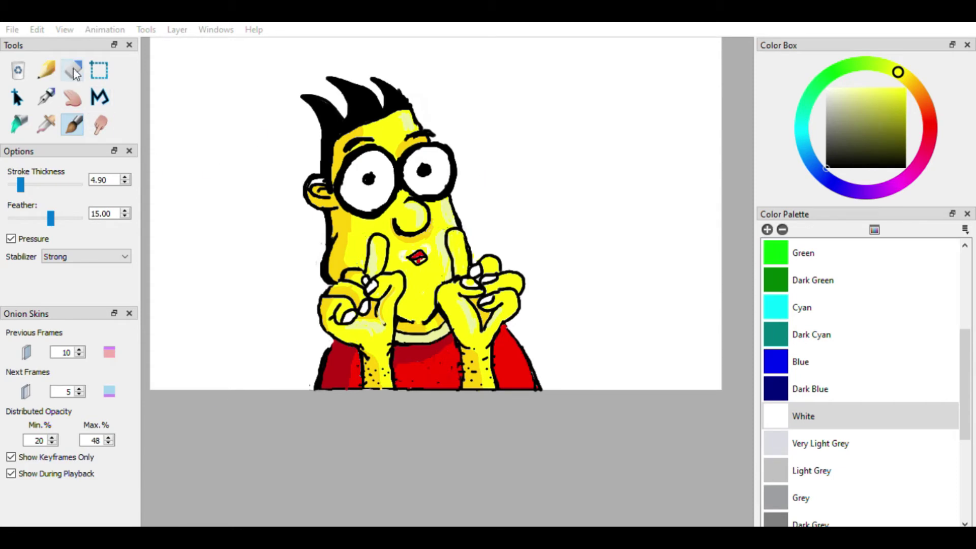
Step: Paint over both index fingers in this frame with the Pen in the face's sampled yellow, and redraw them with the Brush
left_click(46, 124)
left_click(406, 276)
left_click(45, 97)
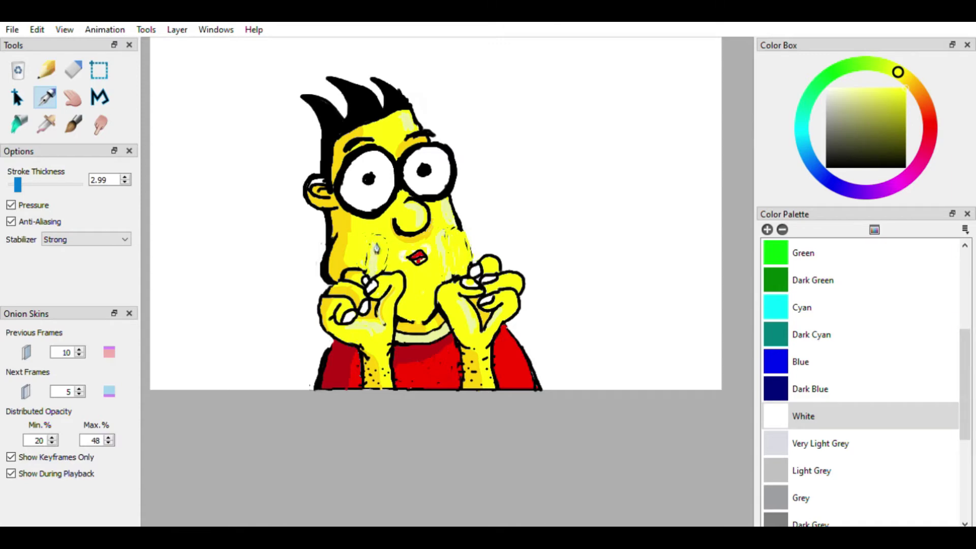
left_click(74, 125)
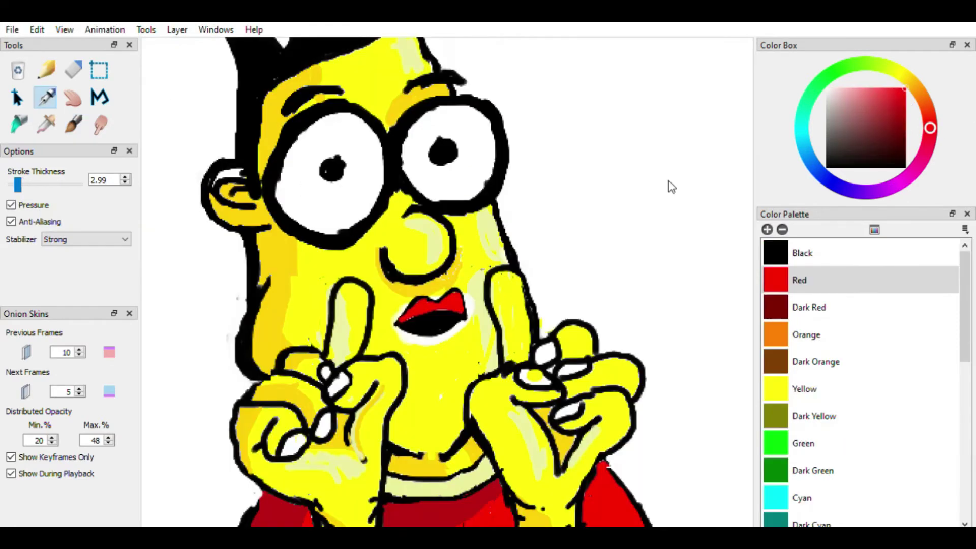
Step: Fill the white patch around the mouth and the pale index-finger highlights with the yellow sampled from the face
left_click(45, 124)
left_click(435, 363)
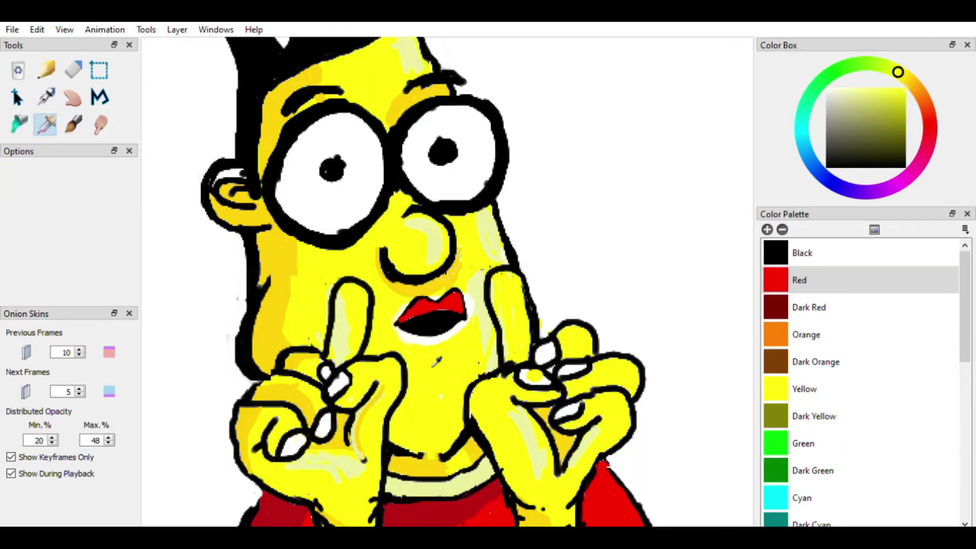
key("k")
key("p")
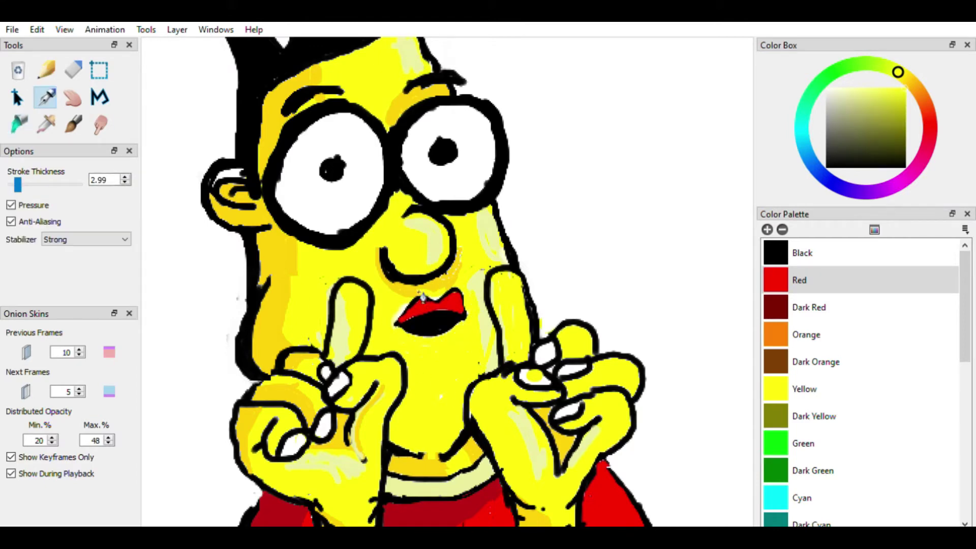
key("k")
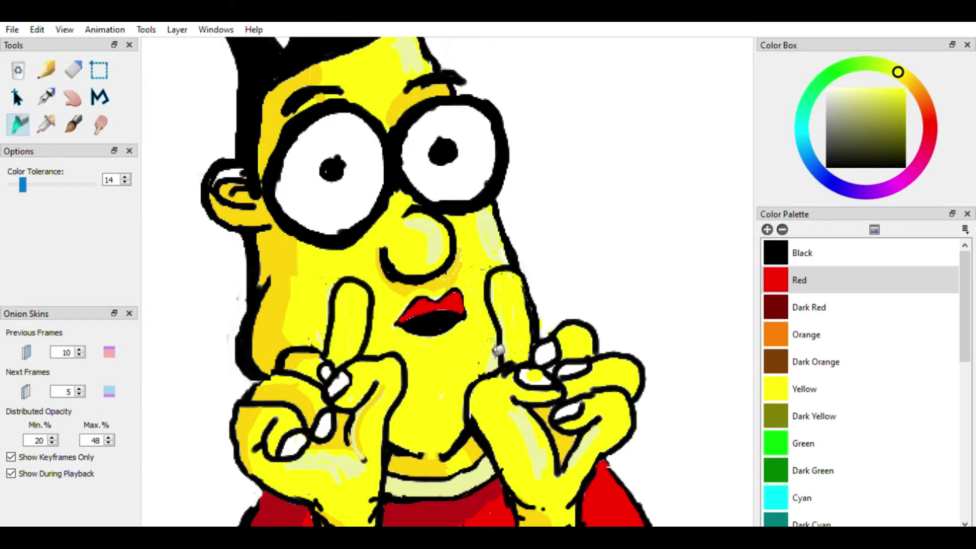
Step: Paint the white gap inside the ear with the Pen in the darker yellow sampled from the ear
key("i")
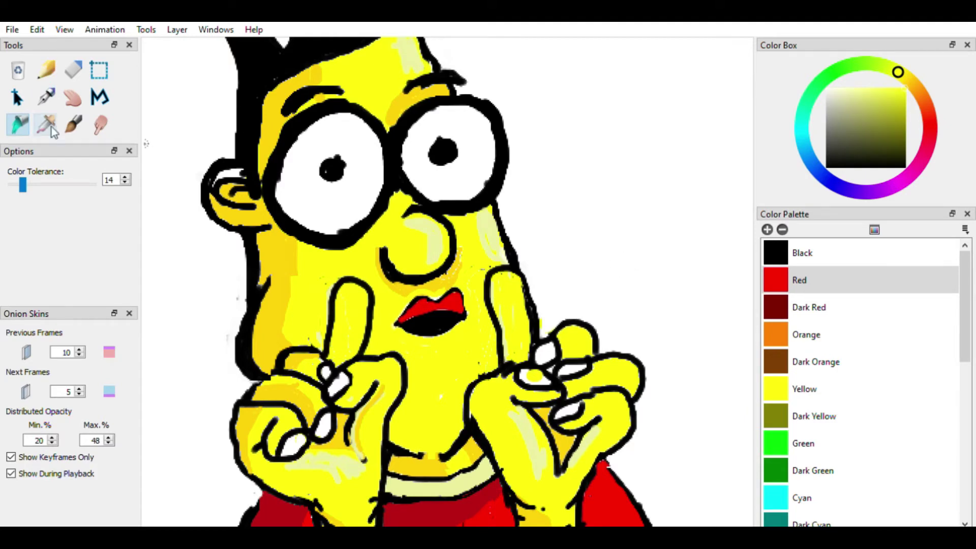
left_click(246, 182)
key("p")
mouse_move(228, 181)
left_mouse_down()
mouse_move(220, 179)
mouse_move(247, 182)
left_mouse_up()
scroll(549, 257, "down", 6)
Step: Erase the character's mouth in another frame with the Eraser
key("Return")
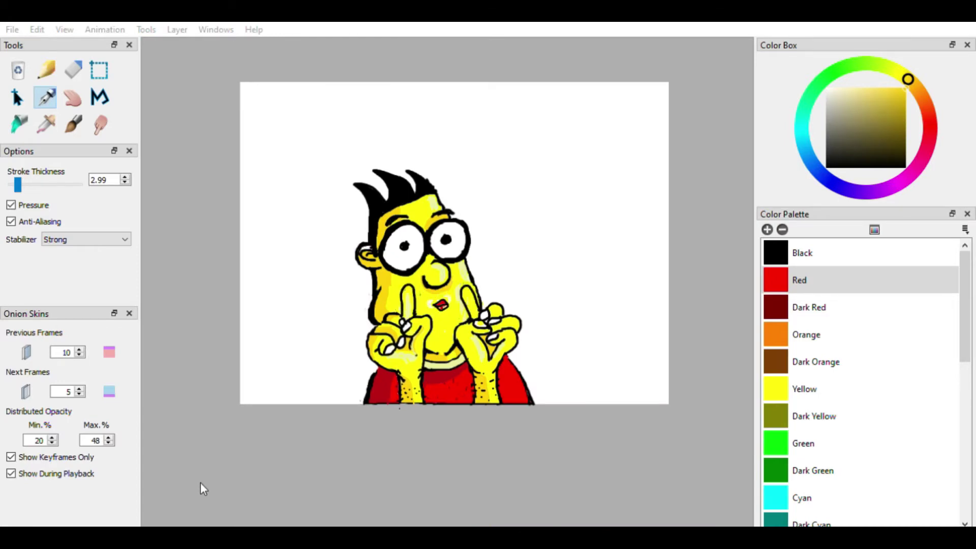
scroll(447, 292, "up", 6)
key("e")
mouse_move(469, 340)
left_mouse_down()
mouse_move(435, 335)
mouse_move(435, 325)
mouse_move(450, 343)
mouse_move(412, 366)
left_mouse_up()
Step: Set the onion skin to 4 previous frames and turn it on to compare with the earlier mouth drawing
left_click(27, 353)
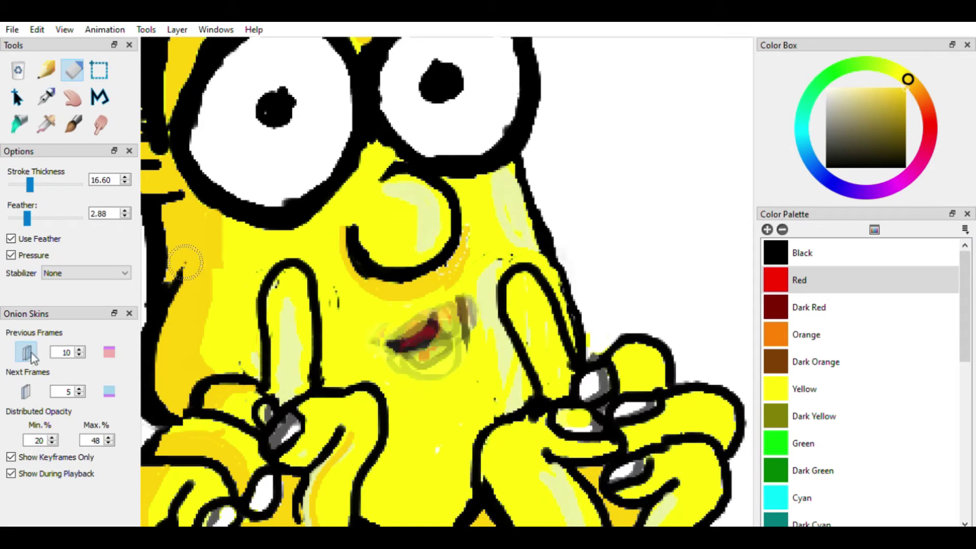
left_click(78, 355)
left_click(79, 355)
left_click(79, 355)
left_click(79, 355)
left_click(79, 356)
left_click(28, 352)
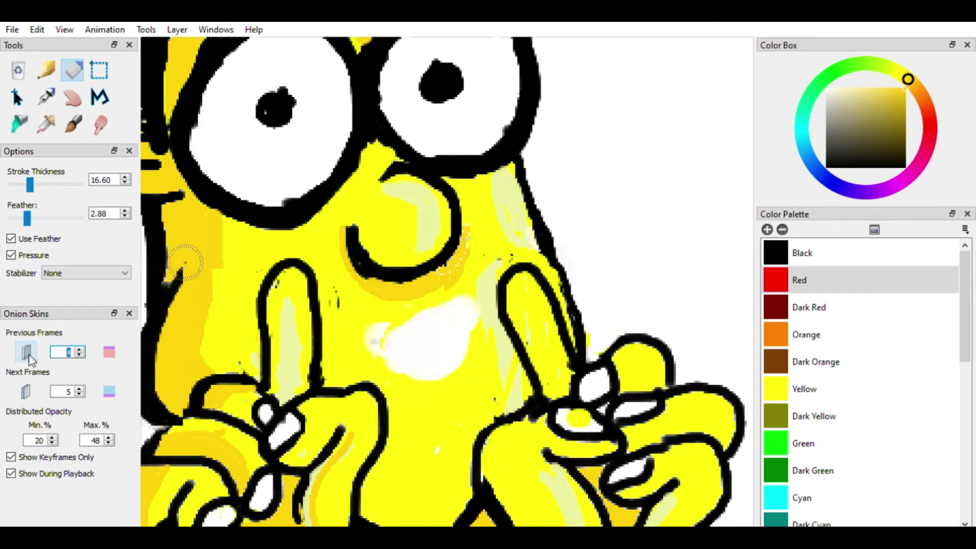
left_click(28, 352)
key("Return")
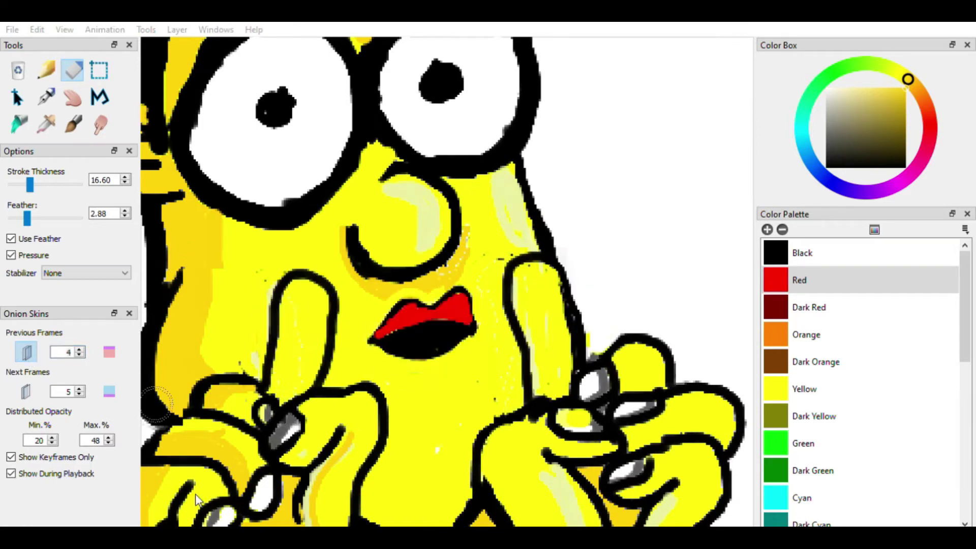
Step: Draw a new black outline of slightly parted lips with the Pen, and turn off the previous-frame onion skin
left_click(46, 96)
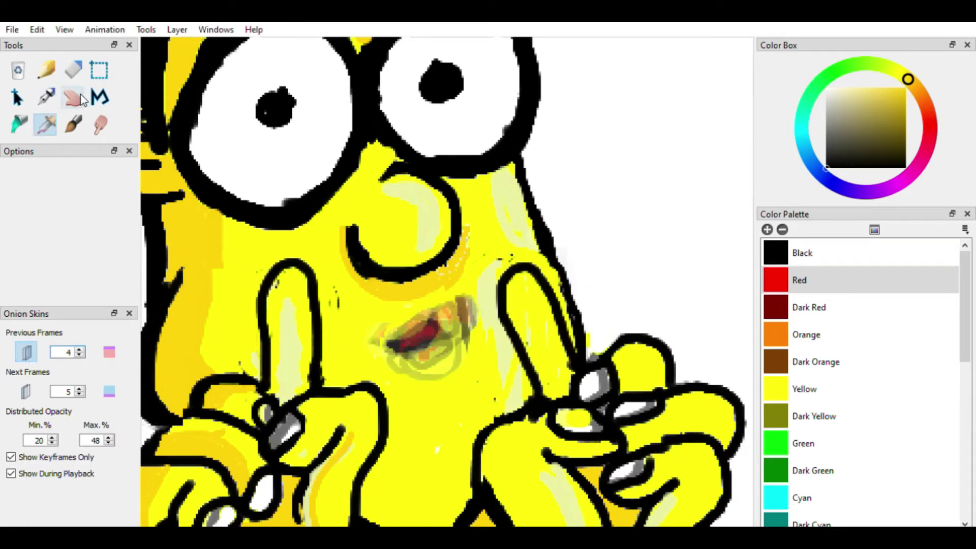
mouse_move(381, 348)
left_mouse_down()
mouse_move(406, 313)
mouse_move(466, 294)
mouse_move(482, 326)
left_mouse_up()
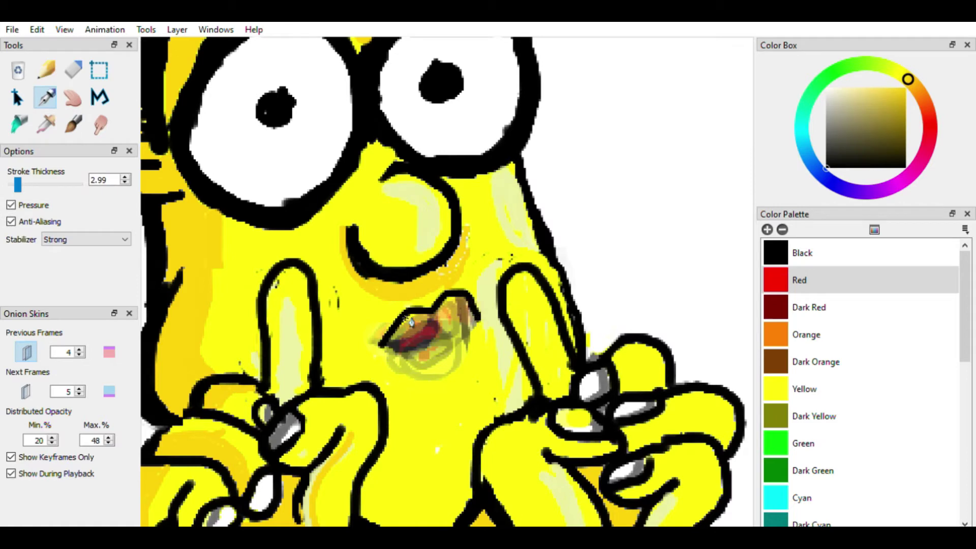
mouse_move(404, 319)
left_mouse_down()
mouse_move(408, 350)
mouse_move(468, 327)
mouse_move(482, 339)
mouse_move(402, 377)
mouse_move(463, 377)
mouse_move(480, 336)
left_mouse_up()
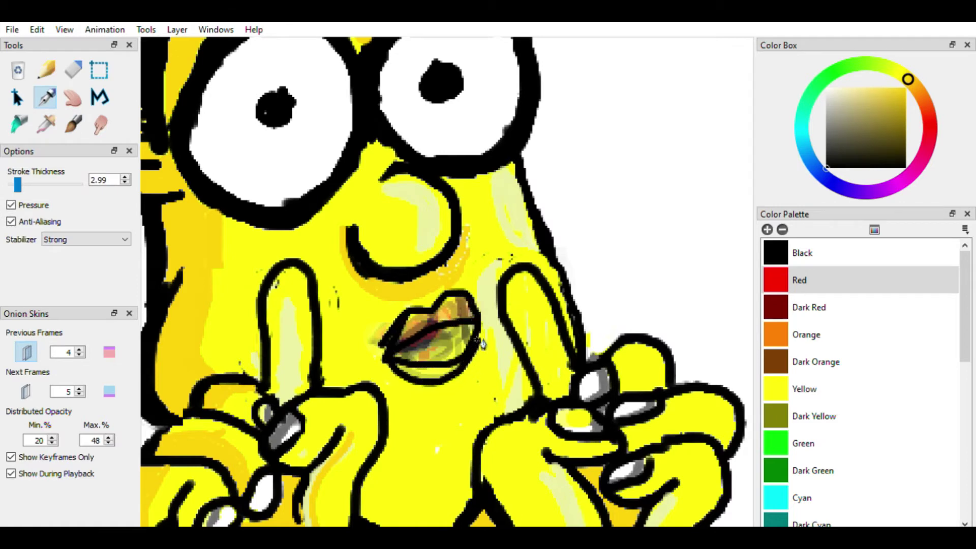
left_click(27, 352)
Step: Fill the area around the new lips and the pale index-finger highlights with the face's sampled yellow
left_click(46, 126)
left_click(251, 320)
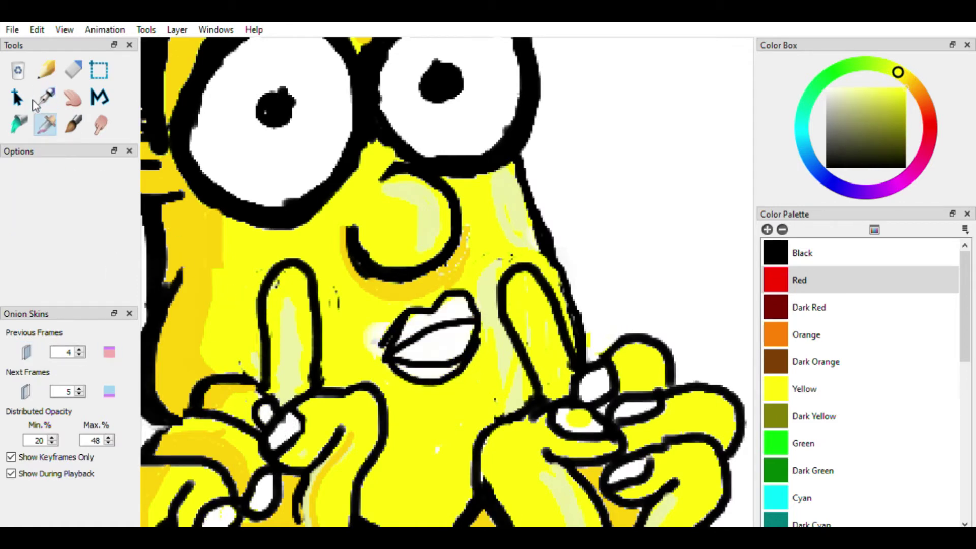
left_click(19, 125)
left_click(295, 325)
left_click(490, 296)
key("p")
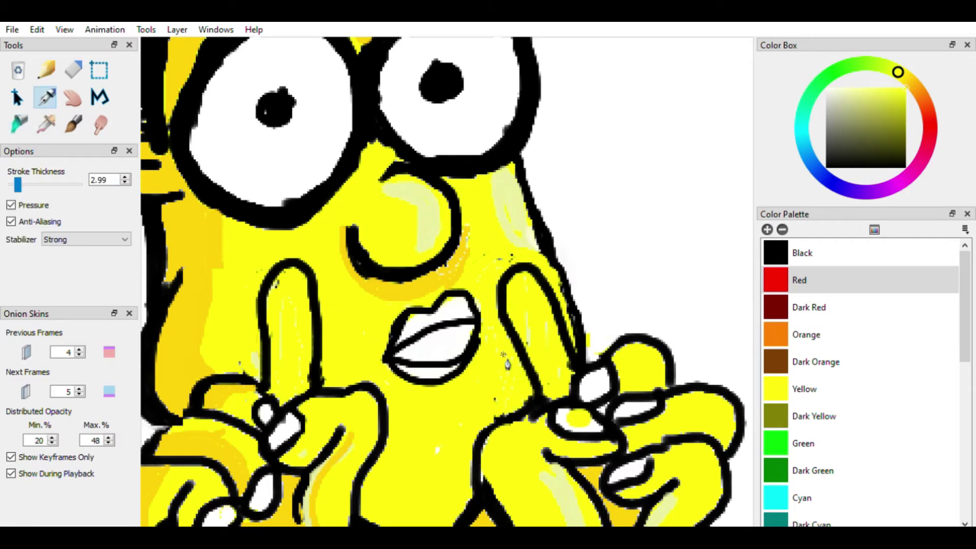
Step: Fill the upper and lower lips with Red and cover the remaining white gaps with the Pen
left_click(46, 123)
left_click(799, 280)
left_click(19, 123)
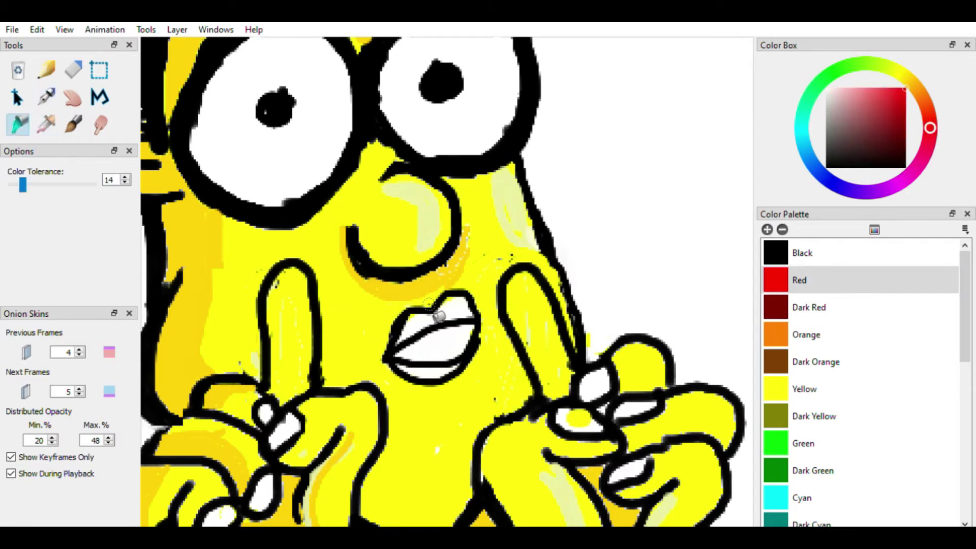
left_click(458, 315)
left_click(431, 376)
key("p")
mouse_move(466, 303)
left_mouse_down()
mouse_move(418, 316)
mouse_move(398, 342)
mouse_move(471, 307)
mouse_move(413, 333)
left_mouse_up()
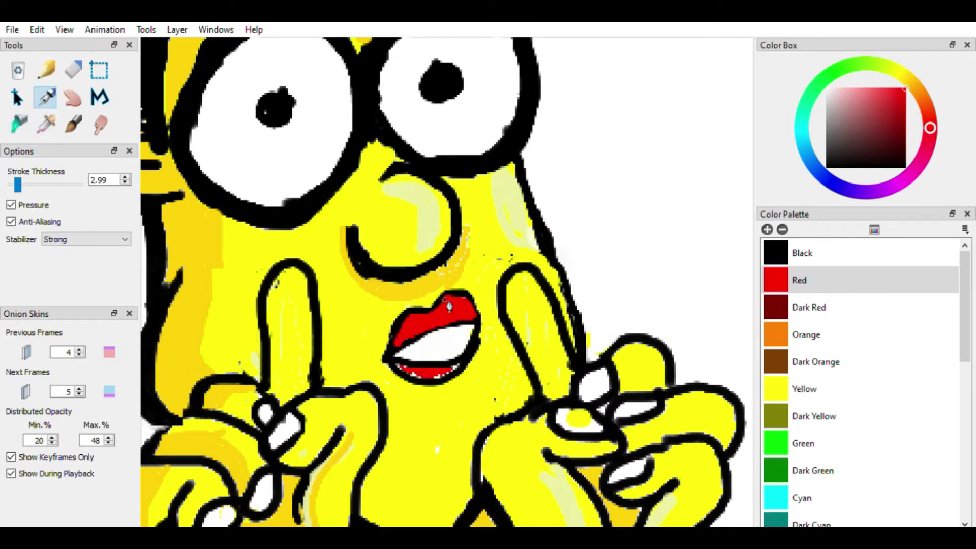
left_click_drag(459, 365, 445, 375)
Step: Sample the darker yellow of the cheek shading as the Pen colour
scroll(377, 314, "down", 3)
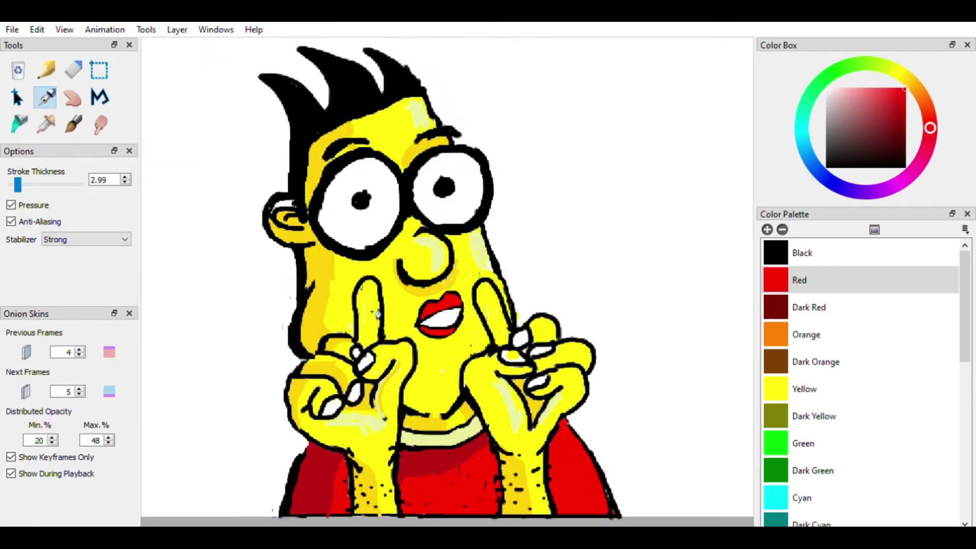
left_click(45, 125)
left_click(320, 280)
left_click(45, 97)
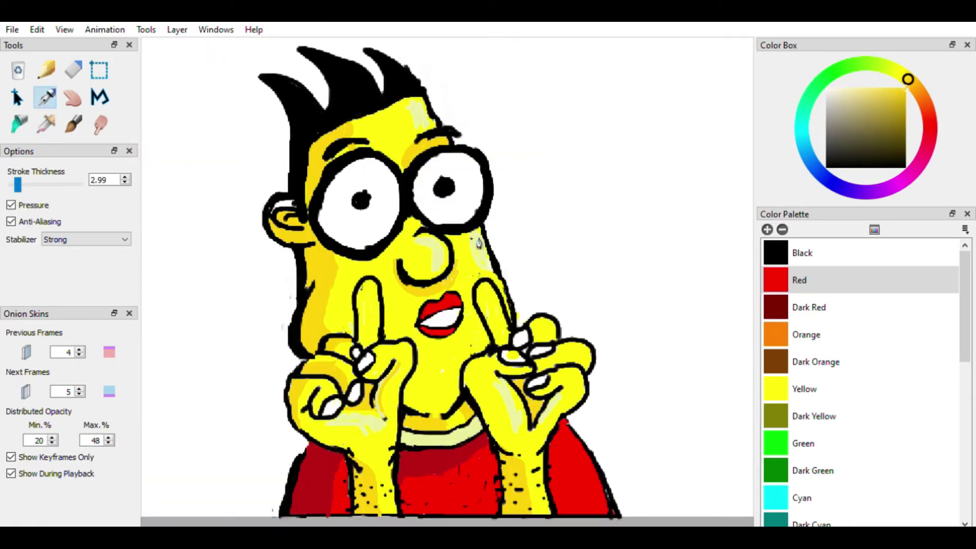
Step: Fill the inside of the mouth with magenta pink and cover its leftover white edges with the Pen
scroll(547, 273, "up", 3)
left_click(919, 165)
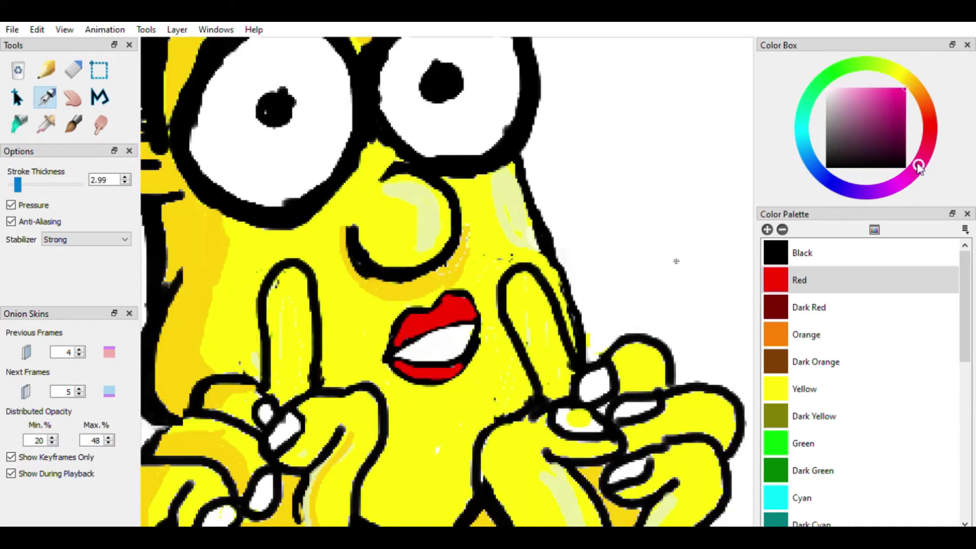
left_click(19, 124)
left_click(442, 343)
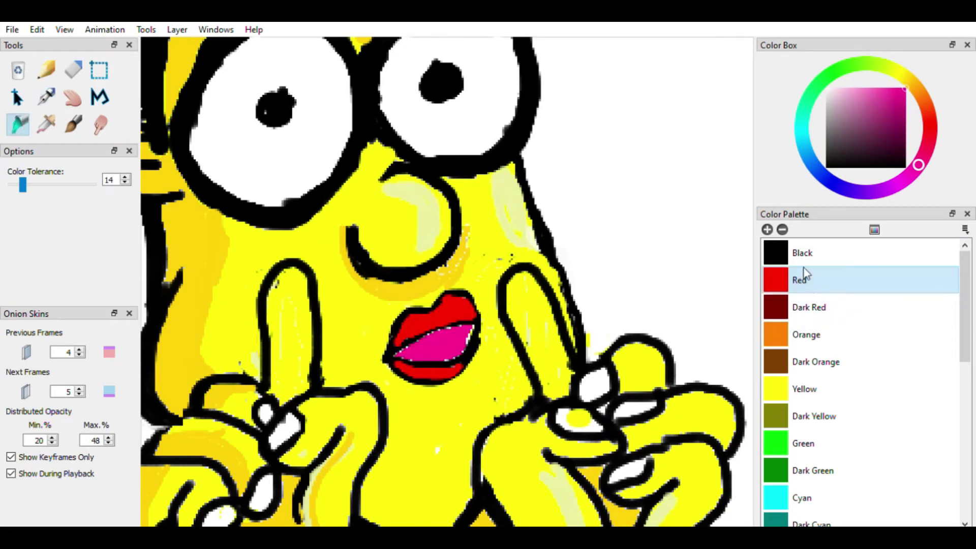
left_click(46, 99)
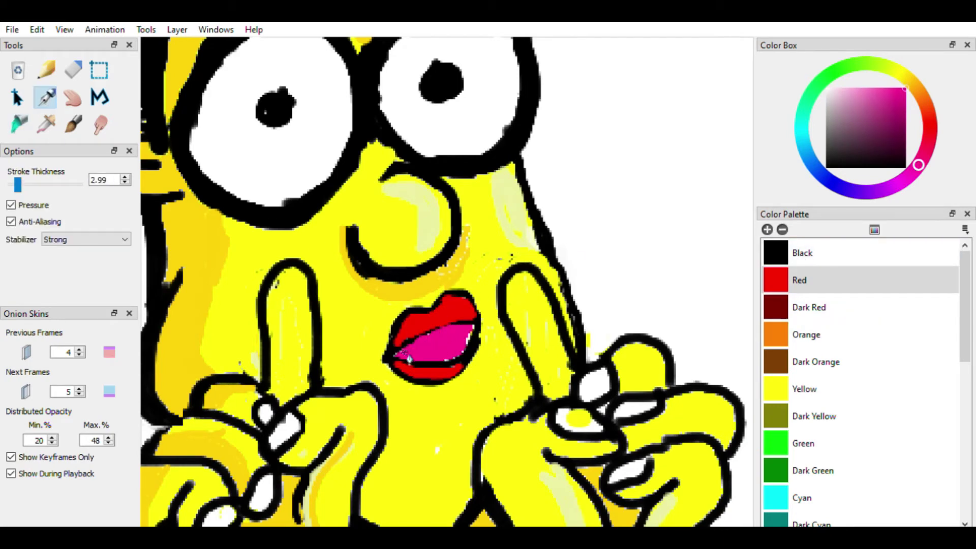
Step: Shade the upper part of the mouth's interior in a darker pink with the Pen
left_click(923, 160)
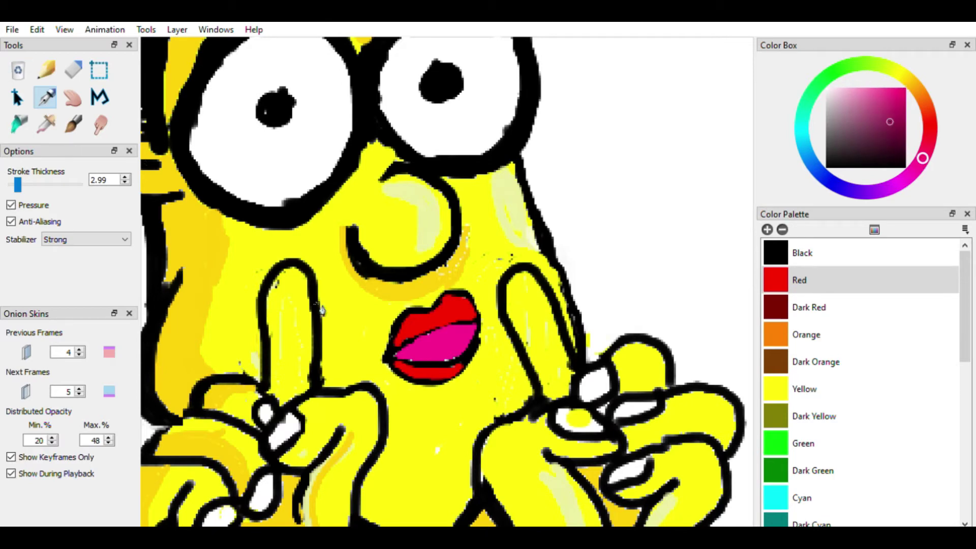
mouse_move(477, 326)
left_mouse_down()
mouse_move(430, 339)
mouse_move(401, 357)
mouse_move(456, 333)
mouse_move(409, 361)
left_mouse_up()
scroll(540, 324, "down", 2)
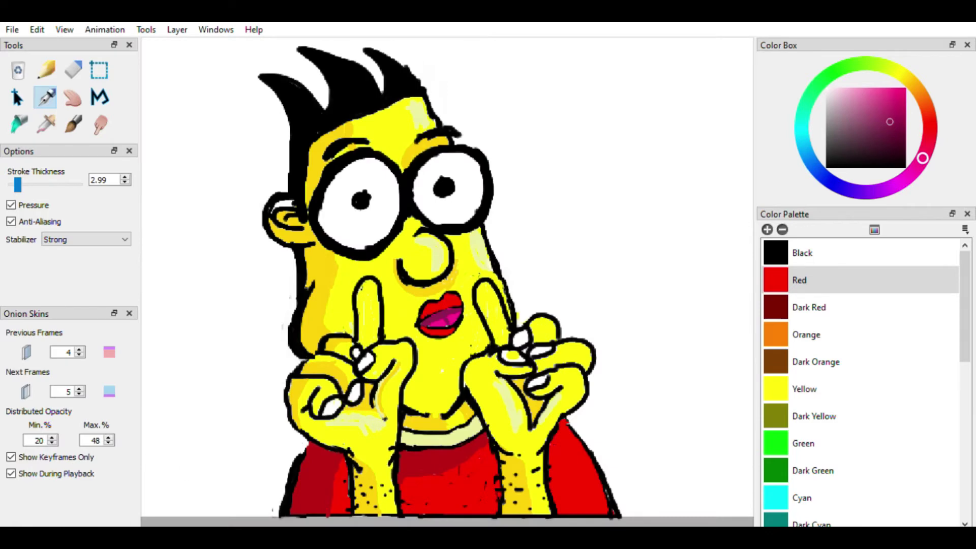
Step: Paint the ear's white gap in this frame with the Pen in the sampled darker yellow
key("Return")
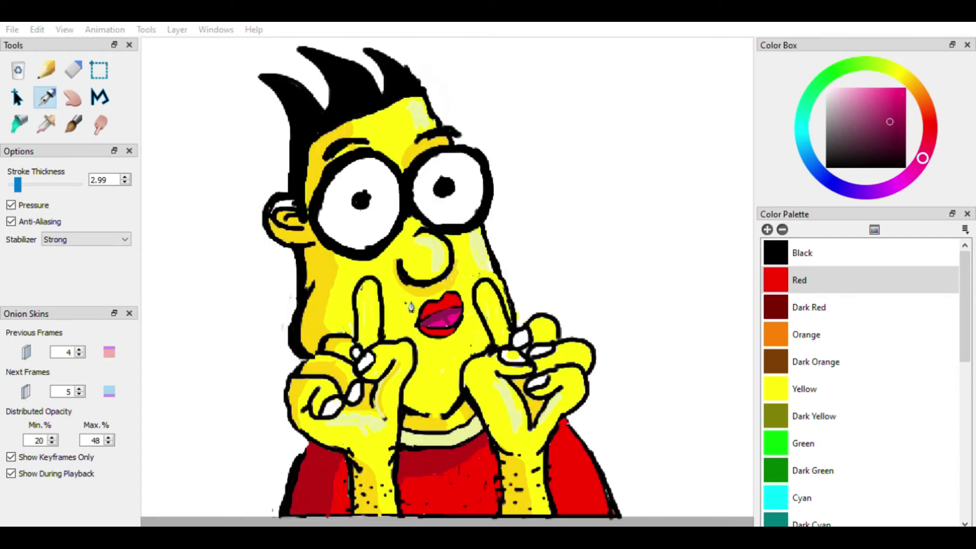
left_click(47, 128)
left_click(307, 191)
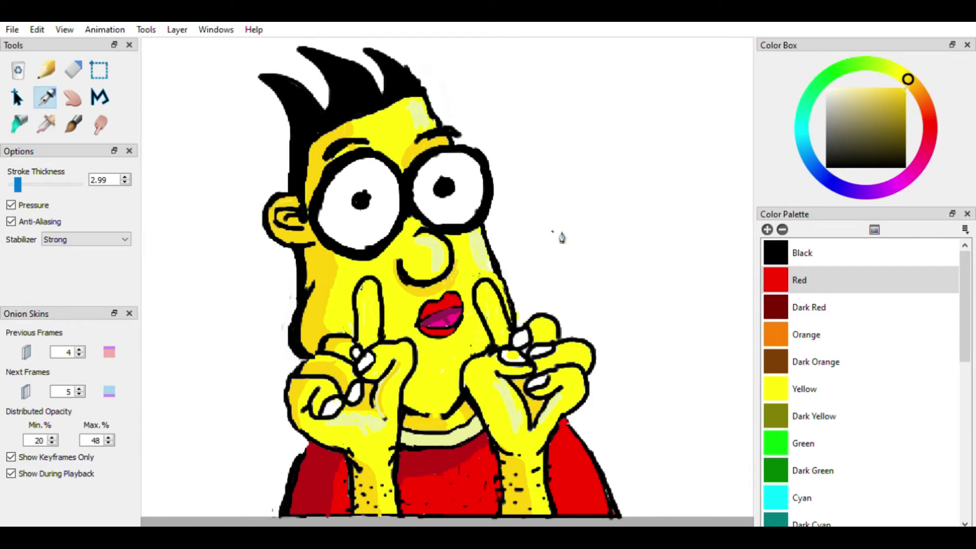
scroll(561, 237, "down", 3)
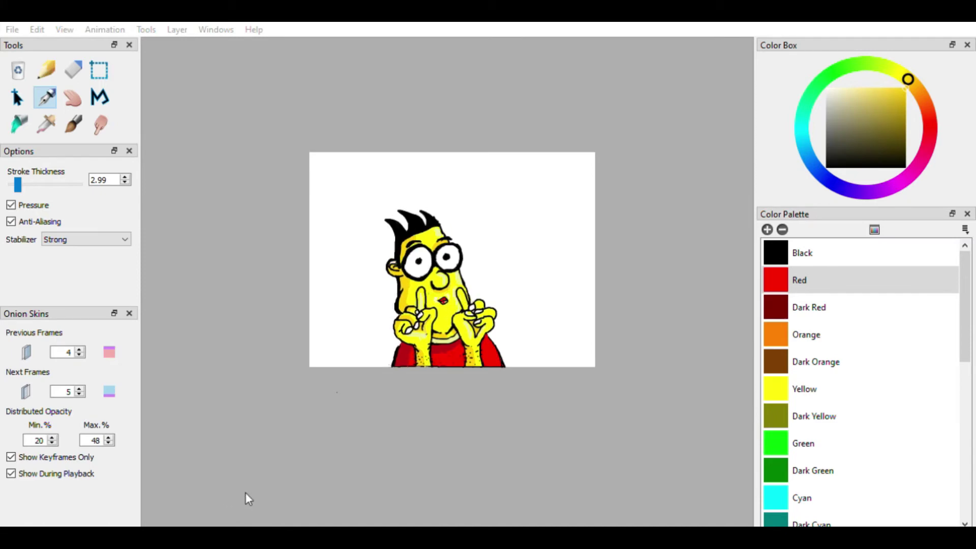
Step: Cover the white gap in the ear with darker yellow in the frame with the upright hair spikes
left_click(37, 29)
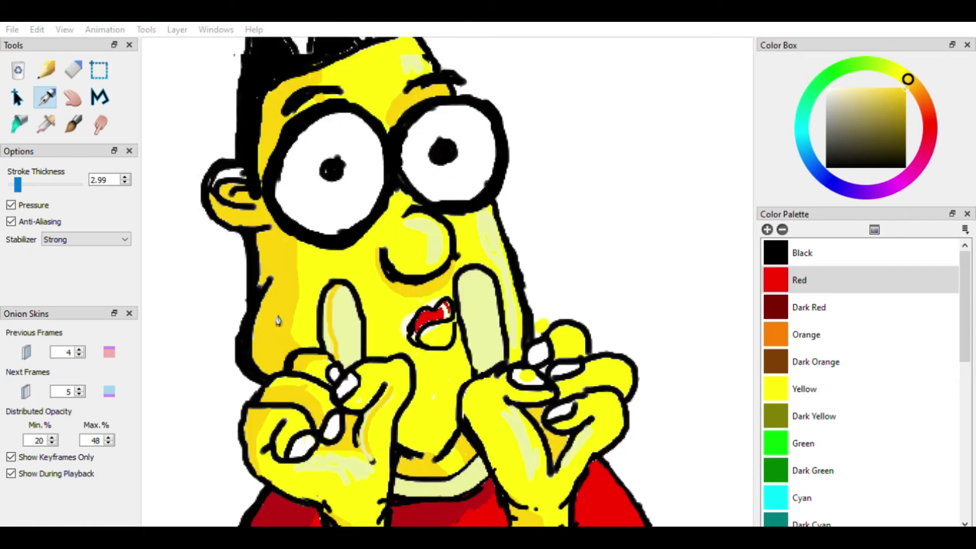
key("i")
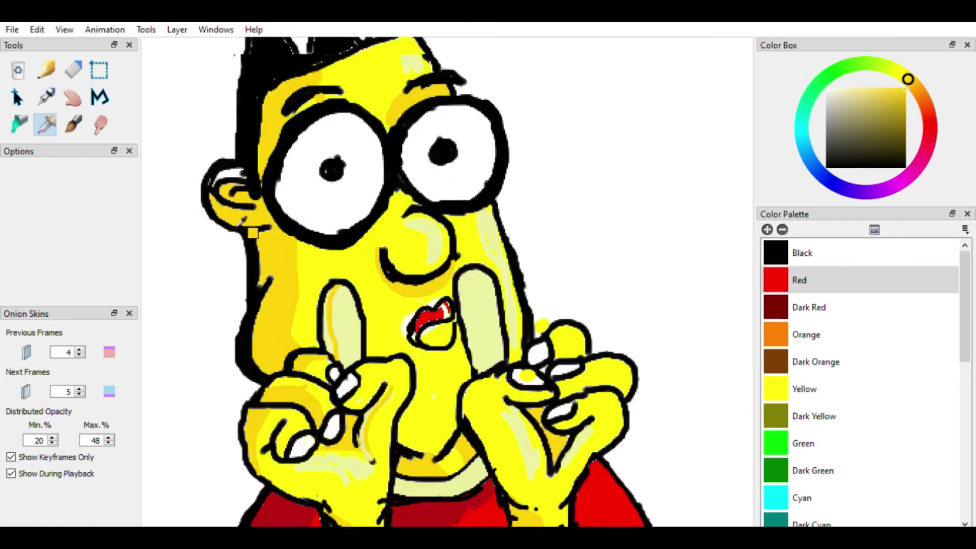
key("p")
left_click_drag(245, 178, 218, 183)
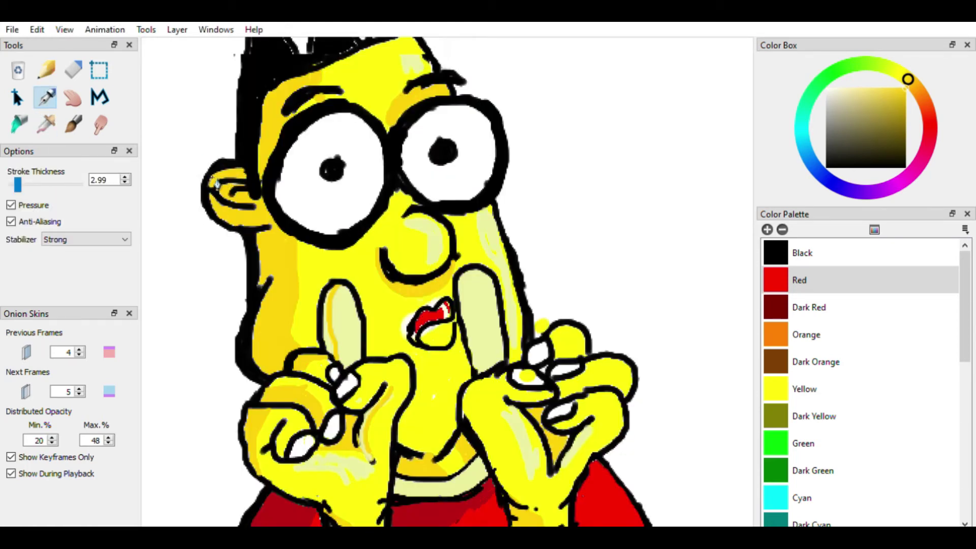
scroll(663, 325, "down", 1)
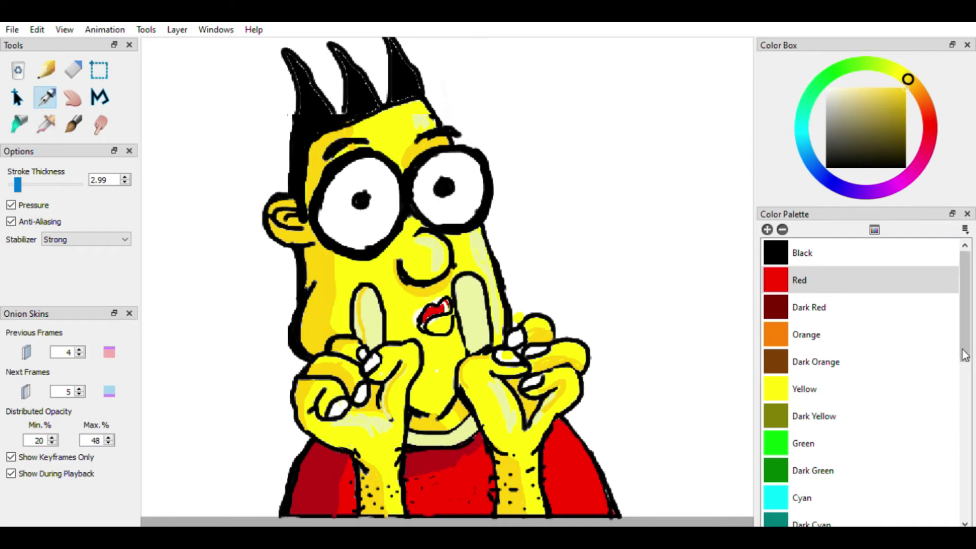
Step: Choose White from the colour palette for the Pen and switch to another frame
left_click_drag(965, 305, 965, 394)
left_click(814, 388)
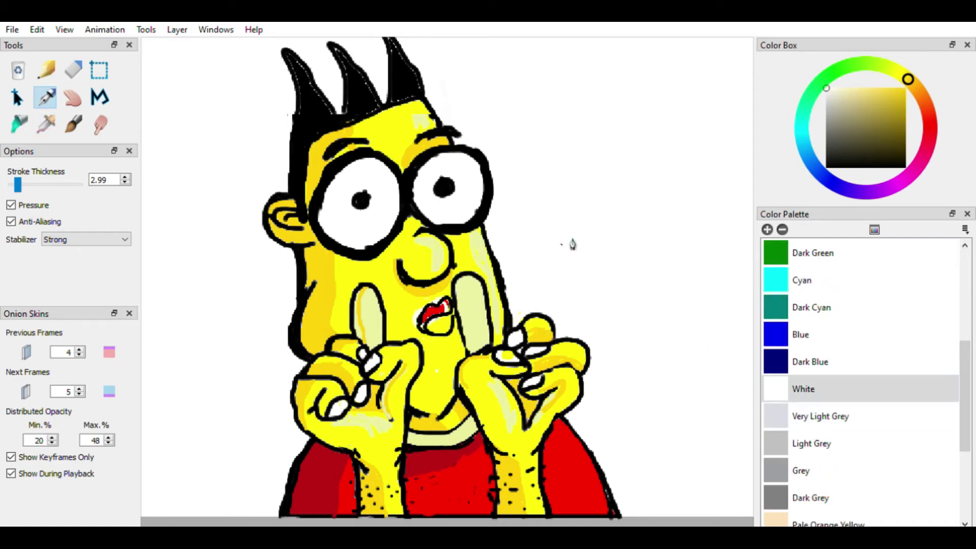
key("Return")
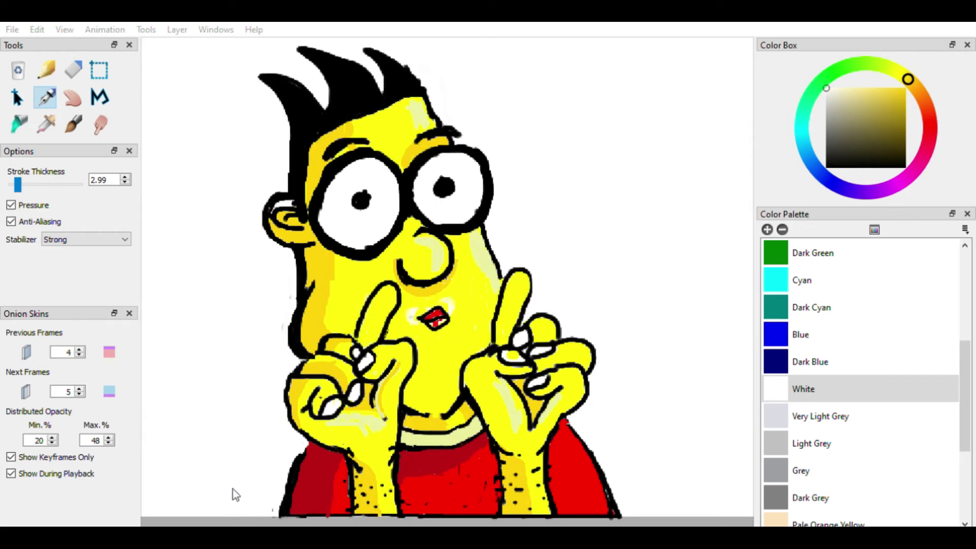
key("v")
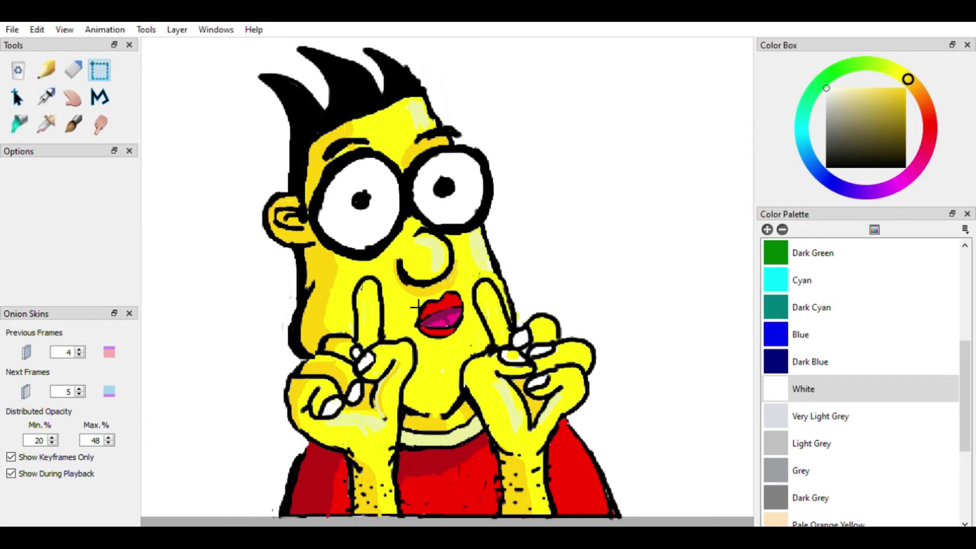
left_click_drag(467, 289, 392, 337)
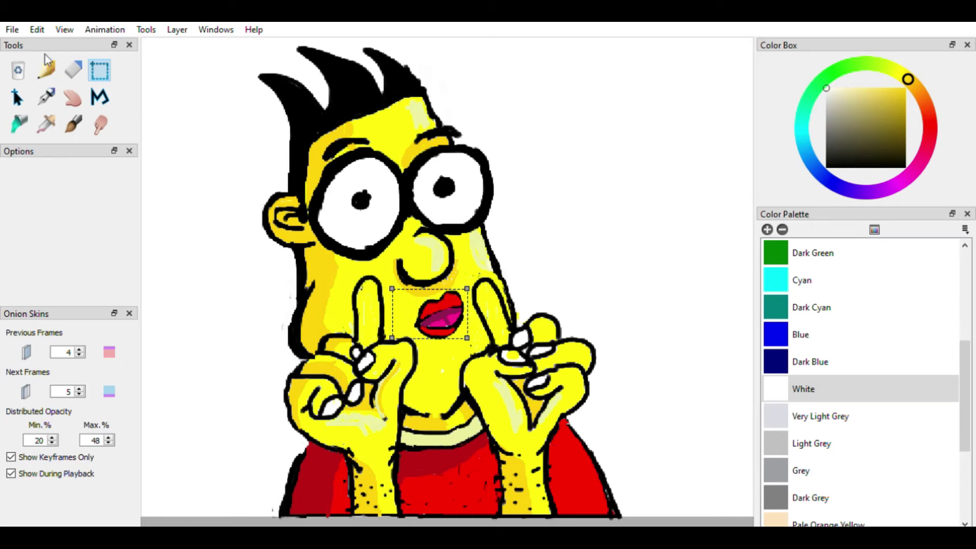
key("Return")
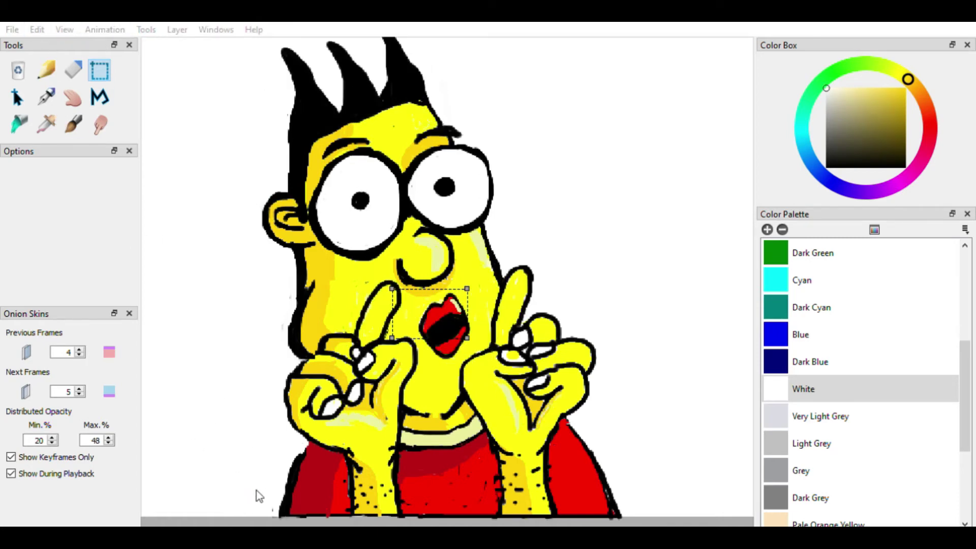
left_click(436, 396)
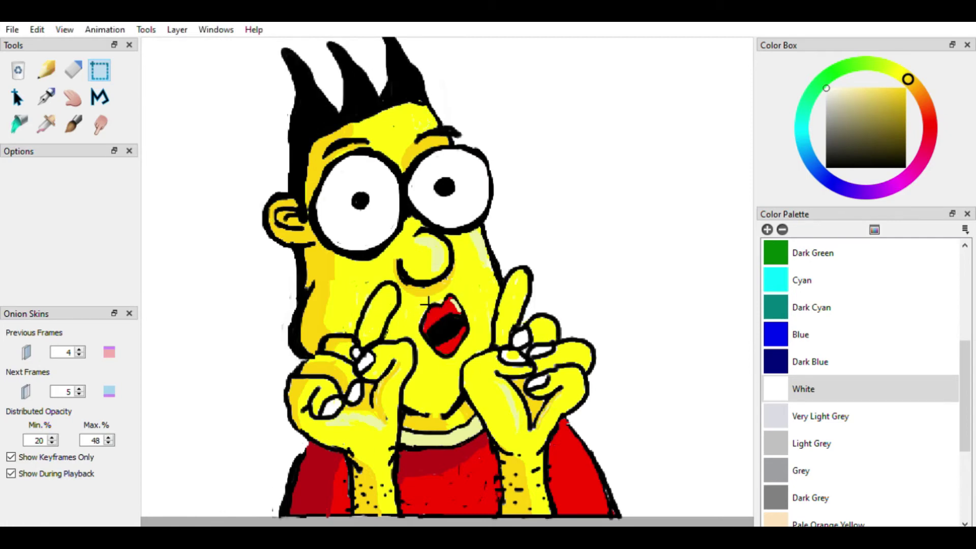
Step: Copy the open mouth from the upright-hair frame and paste it over the small mouth in the swept-hair frame
left_click_drag(472, 303, 471, 334)
left_click(459, 305)
left_click_drag(416, 293, 468, 359)
key("Return")
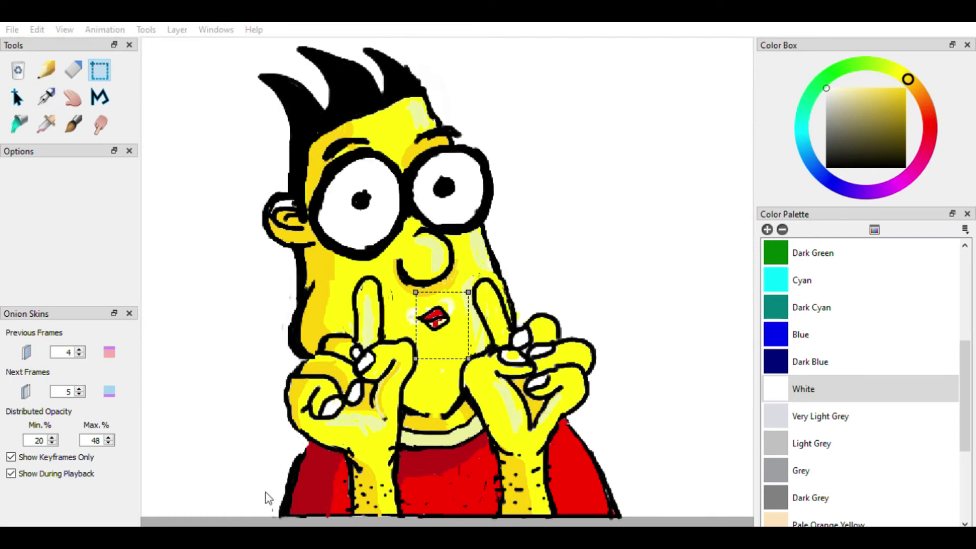
left_click(41, 31)
left_click(57, 112)
left_click(601, 288)
left_click(279, 495)
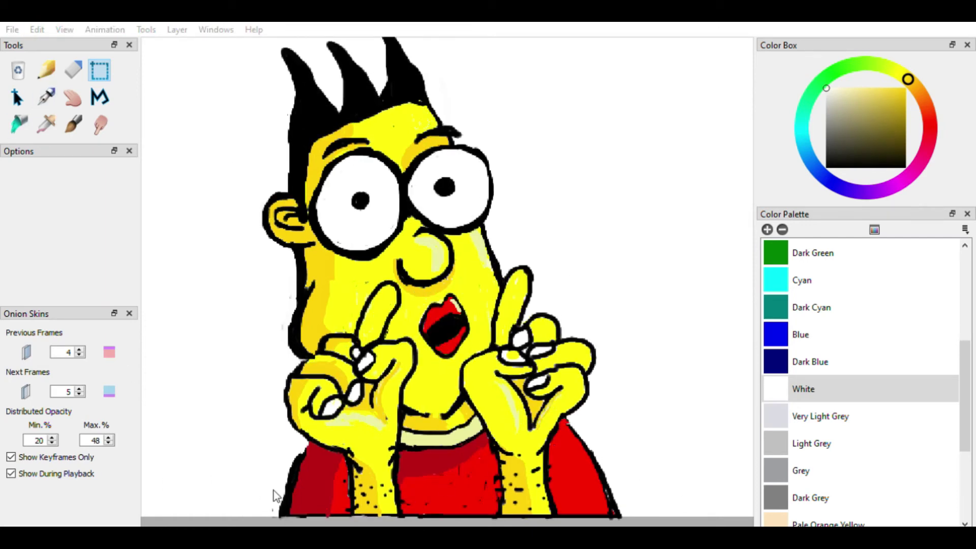
Step: Step through the animation frames to compare the mouth, fingers and ear between drawings
scroll(645, 317, "down", 3)
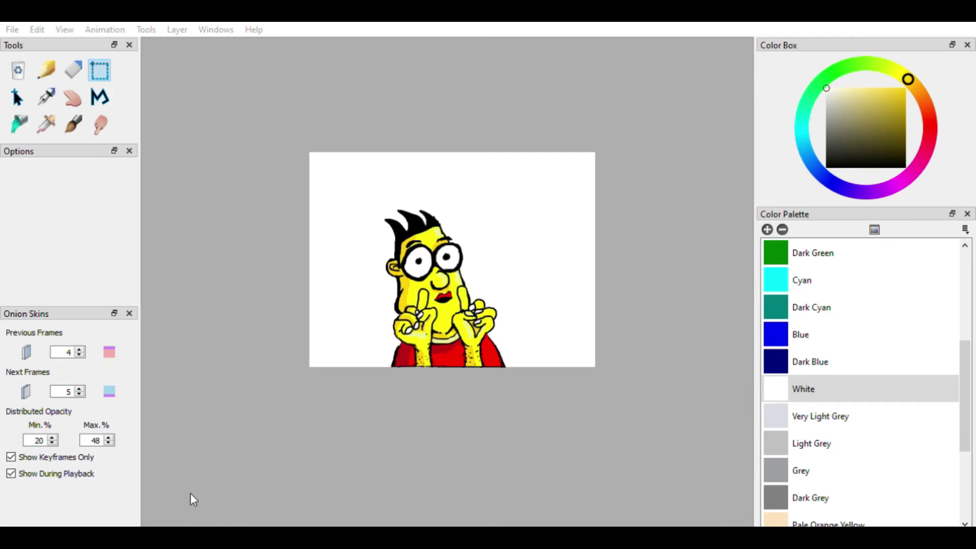
scroll(393, 372, "up", 3)
left_click(72, 125)
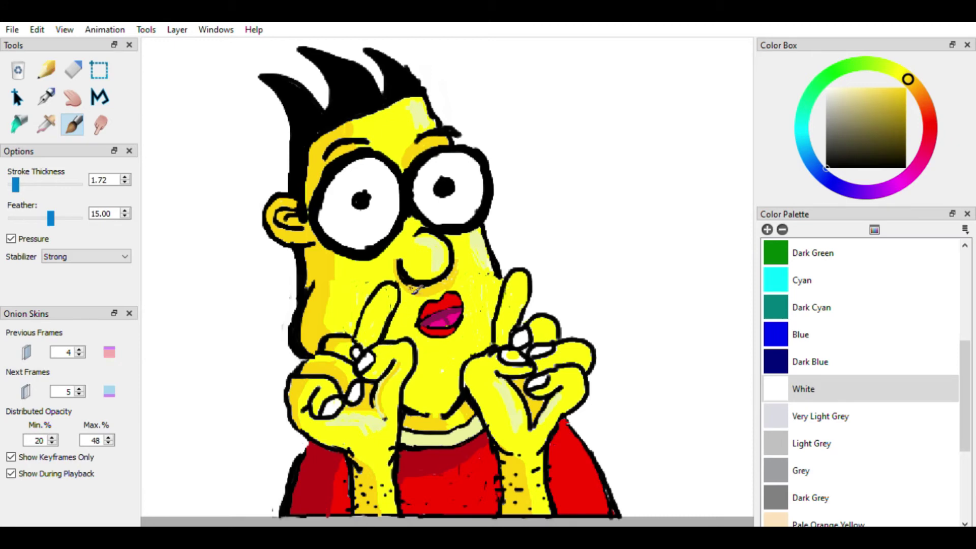
key("Return")
left_click_drag(392, 290, 393, 321)
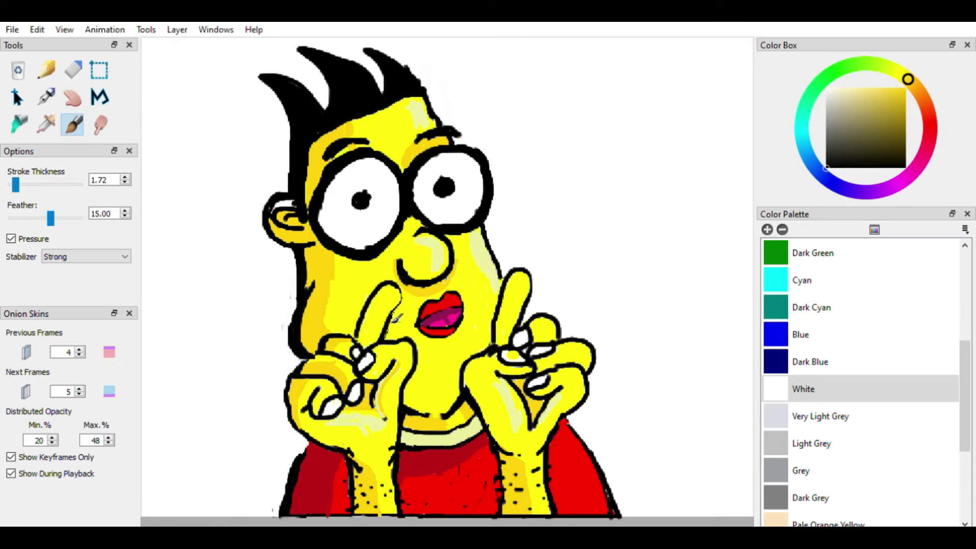
key("period")
key("period")
key("period")
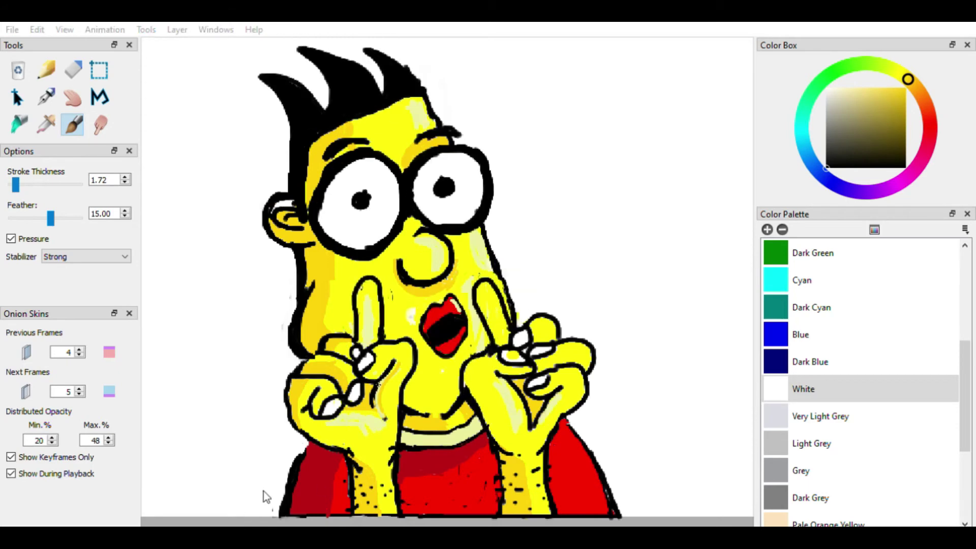
Step: Sample the bright skin yellow and paint over the pale smudge beside the pasted mouth with the Brush
scroll(277, 351, "up", 2)
left_click(45, 125)
left_click(351, 324)
key("b")
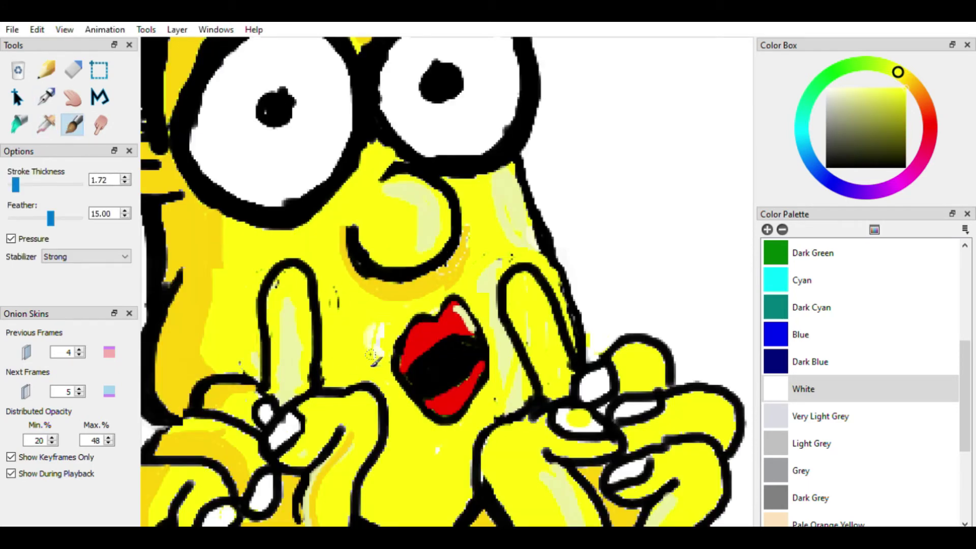
Step: Fill the pale highlights on and beside the raised fingers with skin yellow and paint over the cheek highlight with the Pen
key("i")
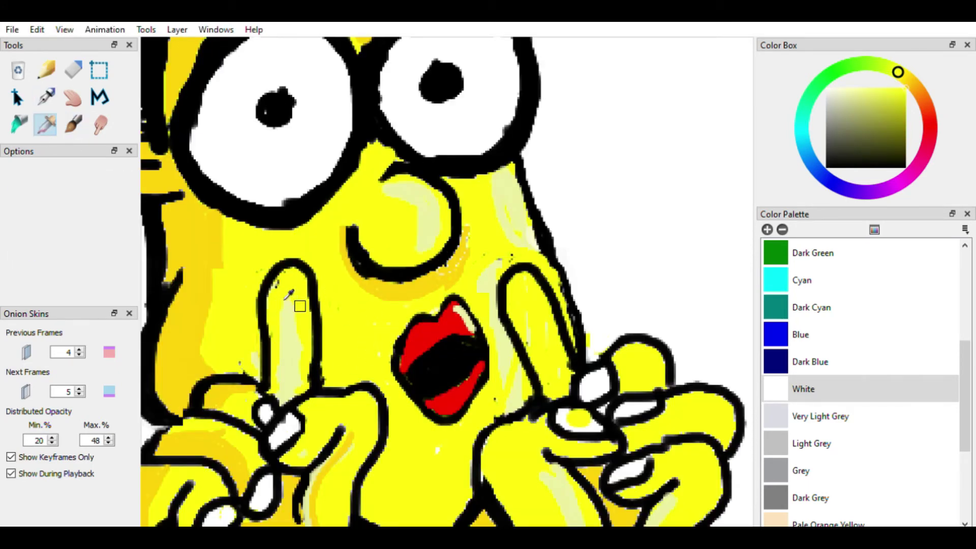
key("b")
key("k")
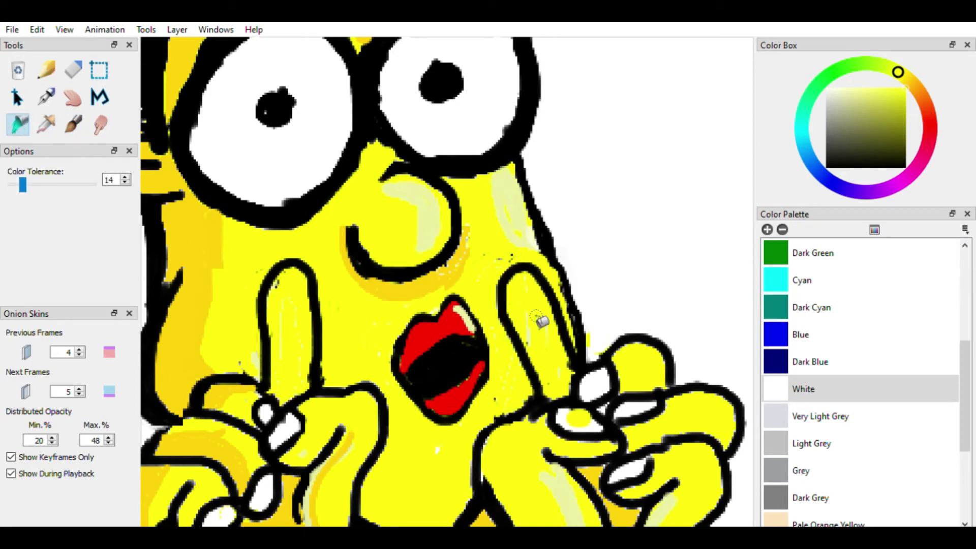
left_click(45, 96)
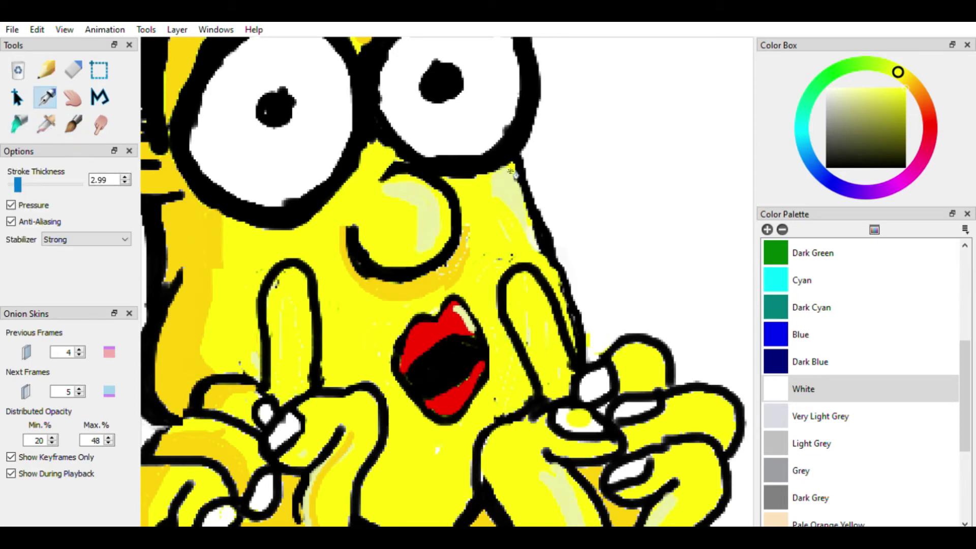
left_click_drag(510, 171, 542, 253)
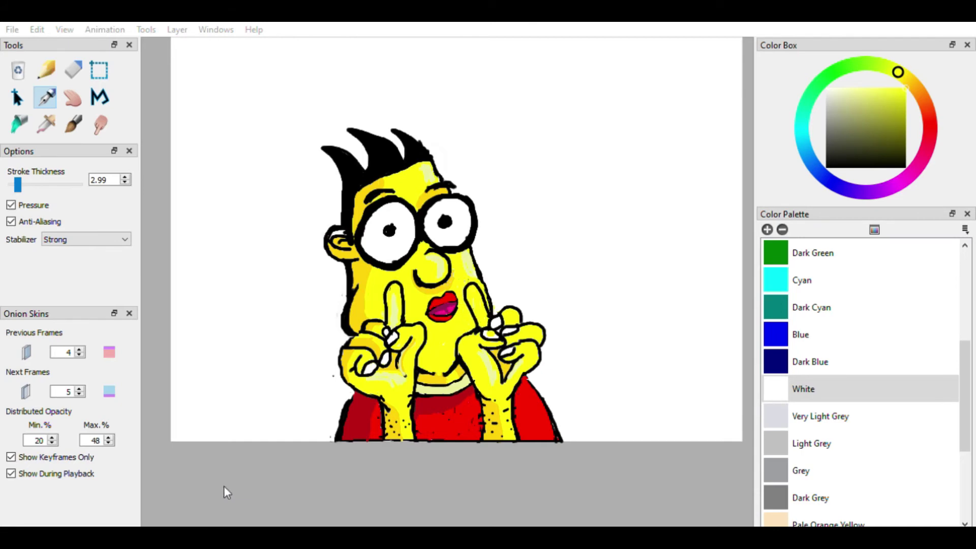
Step: Paint the ear's white gap in the swept-hair frame with the Pen in darker yellow
left_click(75, 100)
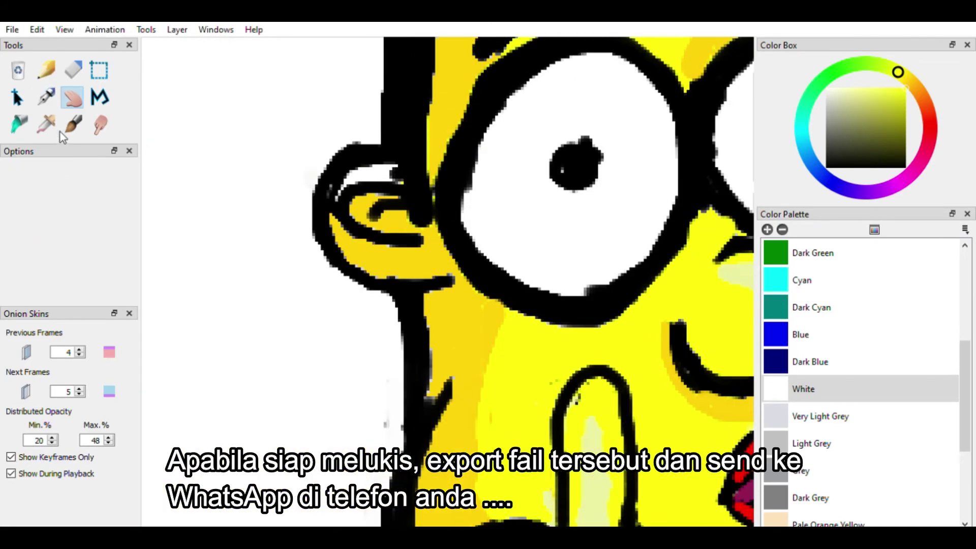
left_click(46, 97)
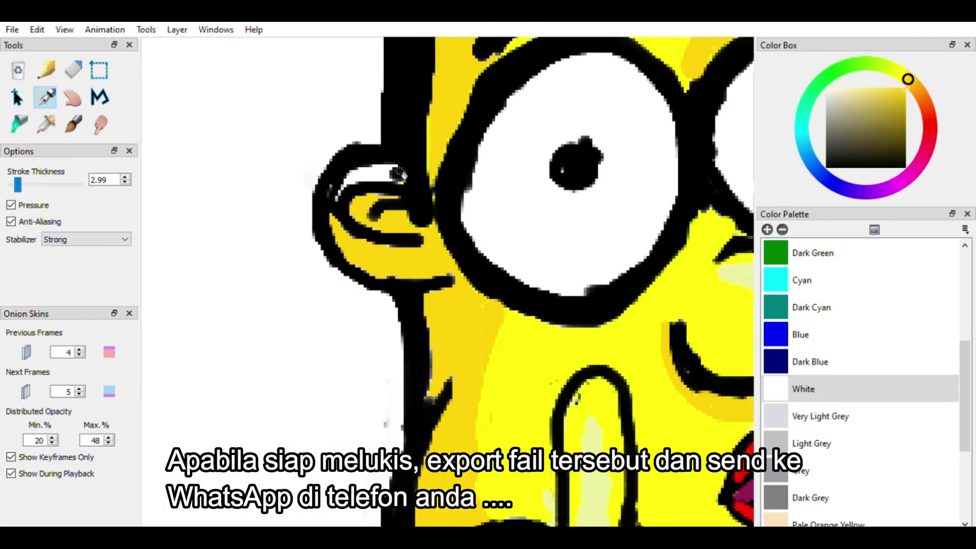
mouse_move(344, 193)
left_mouse_down()
mouse_move(356, 182)
mouse_move(407, 184)
left_mouse_up()
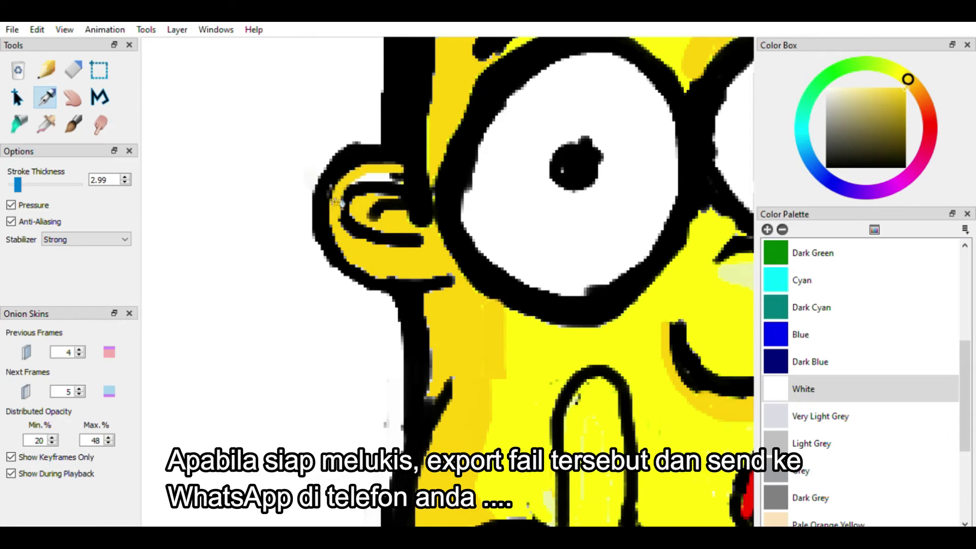
scroll(376, 289, "down", 5)
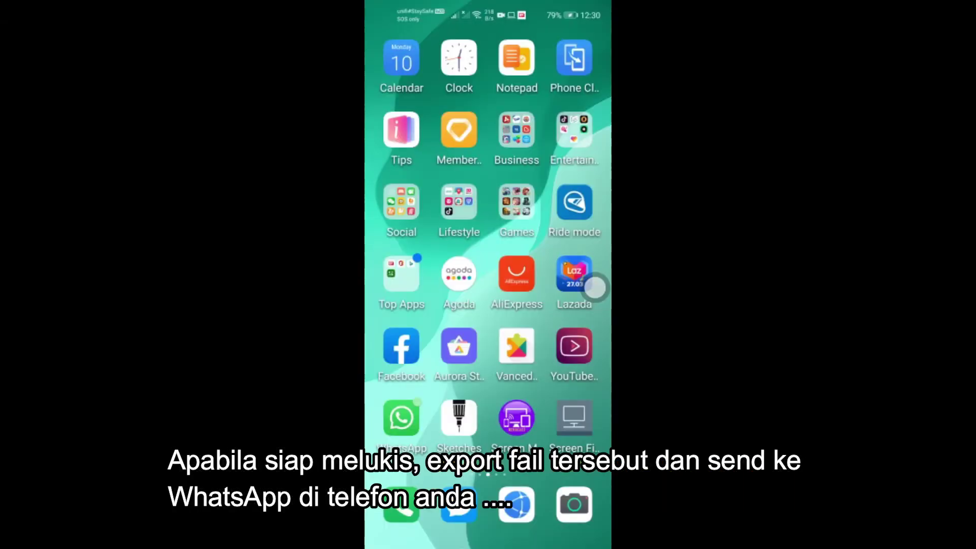
Step: Switch to WhatsApp on the phone, play the animation video received in the sender's chat, and close it
left_click(401, 418)
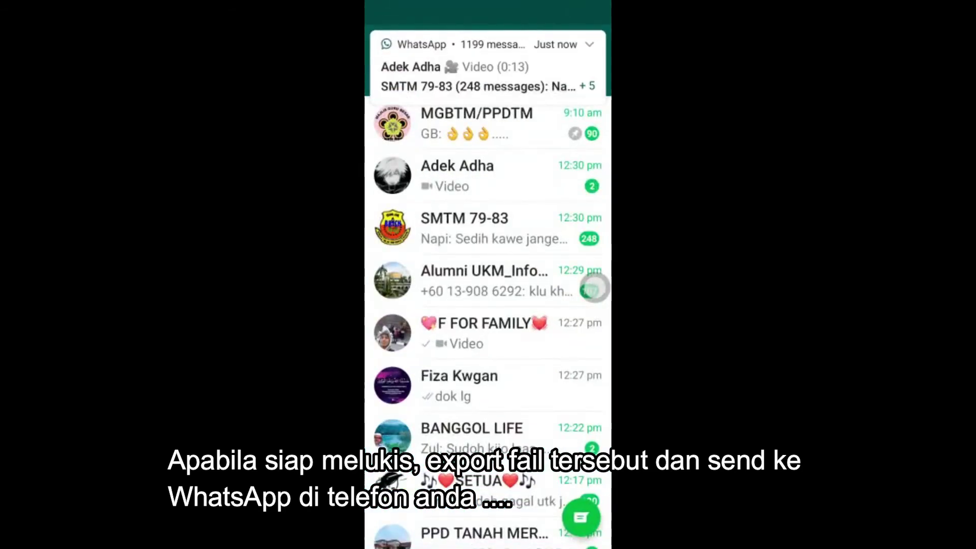
left_click(506, 173)
left_click(465, 417)
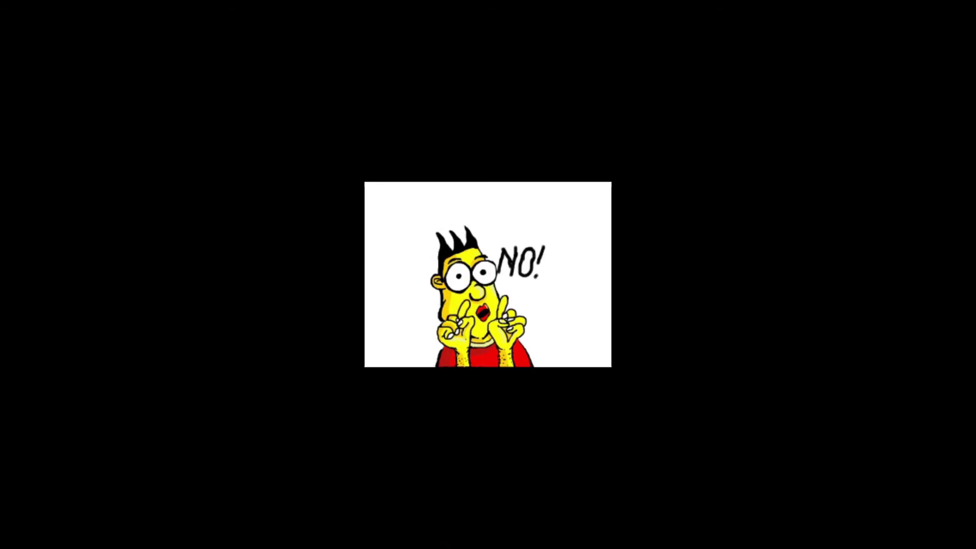
left_click(595, 288)
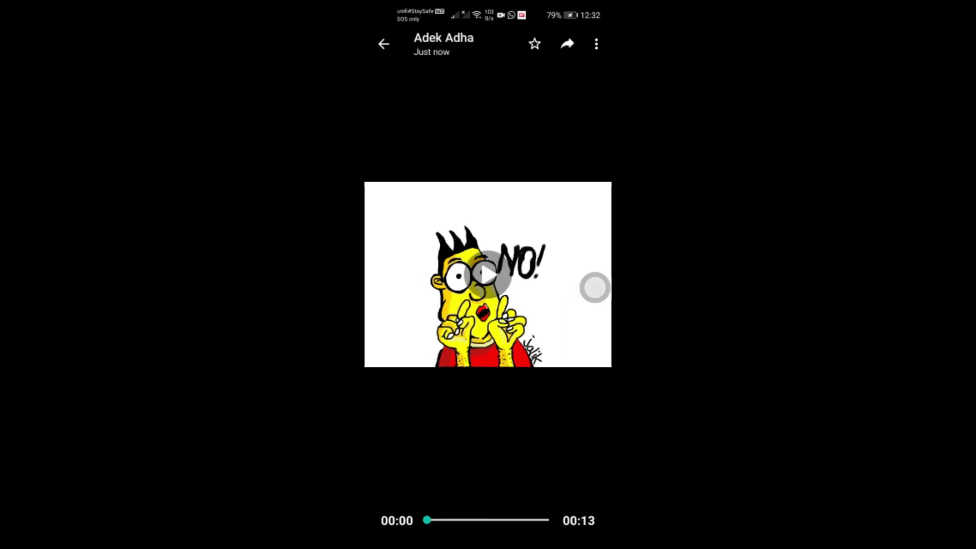
left_click(497, 455)
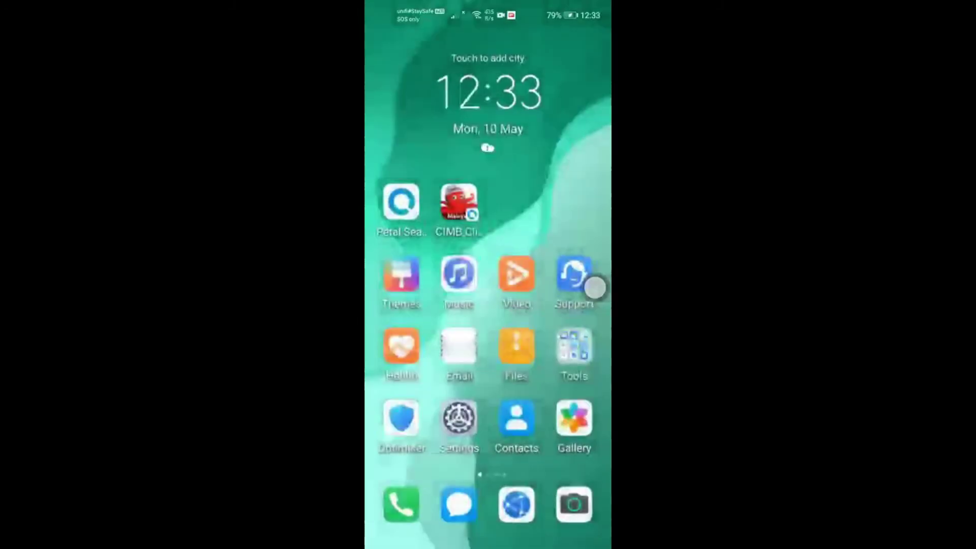
Step: Switch to InShot and create a new video project from the 13-second cartoon clip
left_click_drag(574, 414, 432, 414)
scroll(488, 274, "right", 1)
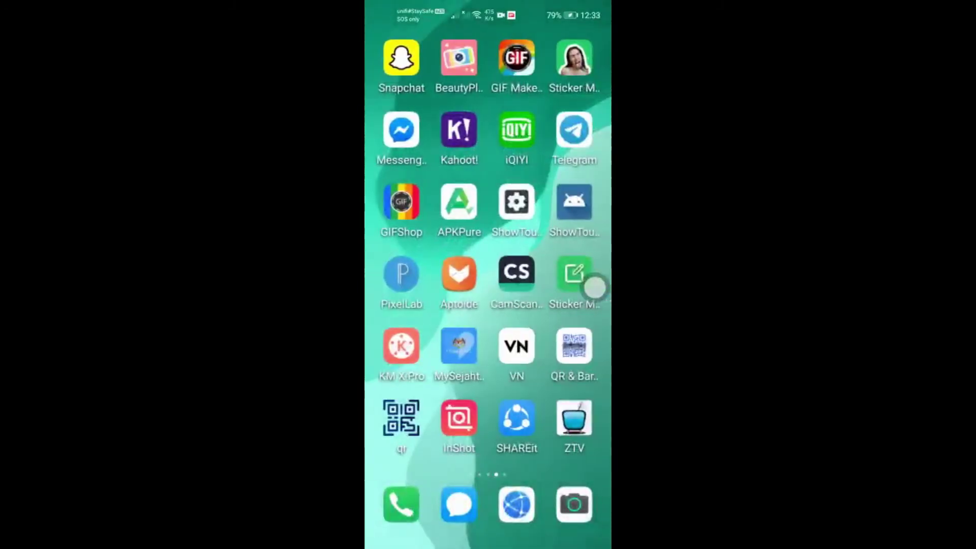
left_click(459, 418)
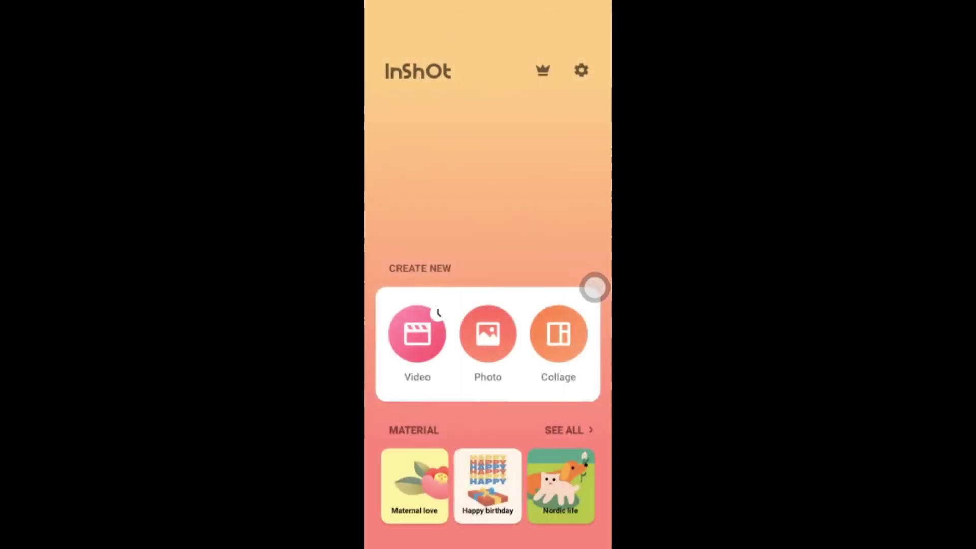
left_click(417, 334)
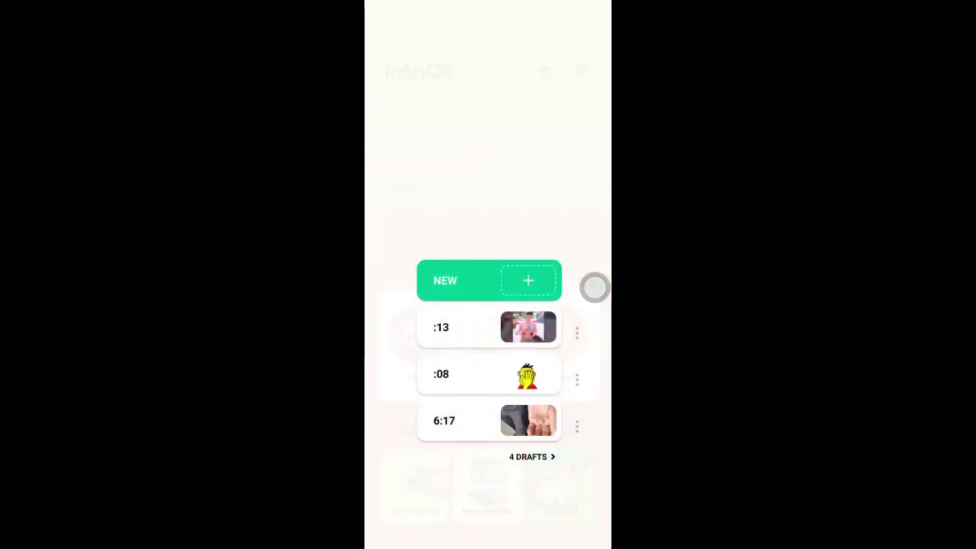
left_click(528, 280)
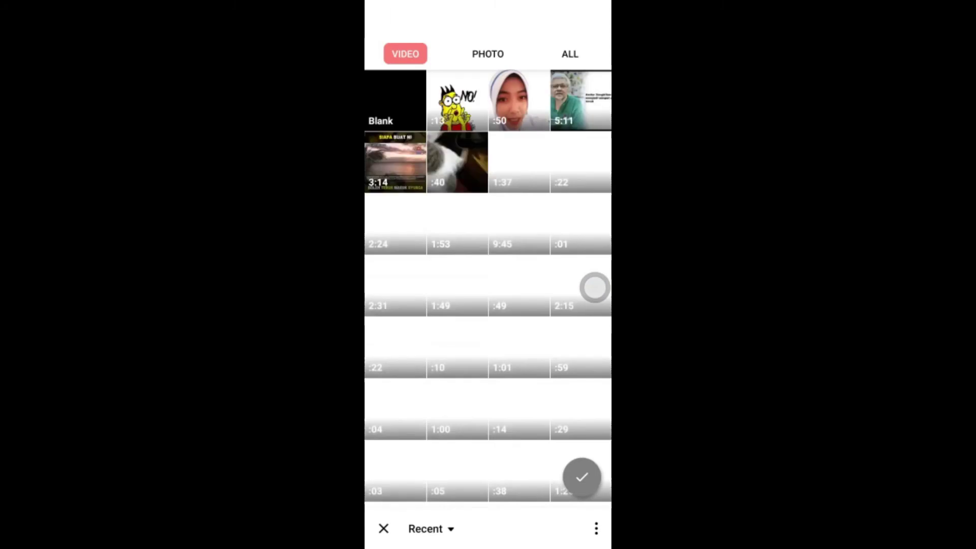
left_click(468, 120)
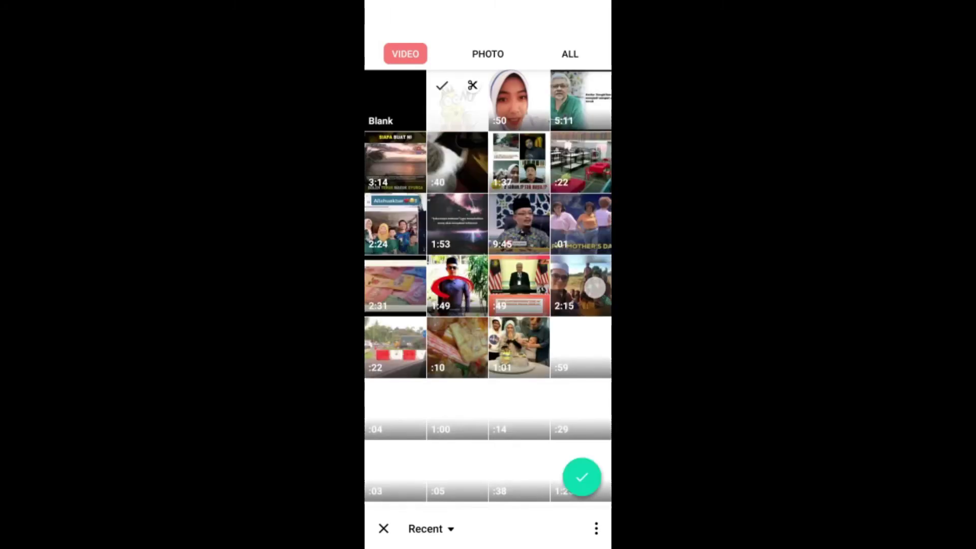
left_click(582, 477)
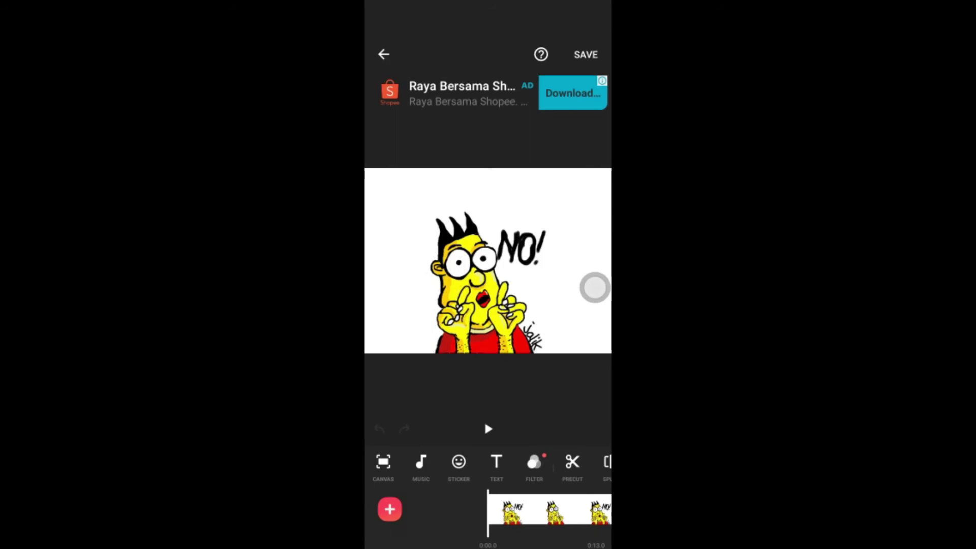
Step: Rewind the clip on the timeline and play it to check its pace
scroll(487, 467, "right", 3)
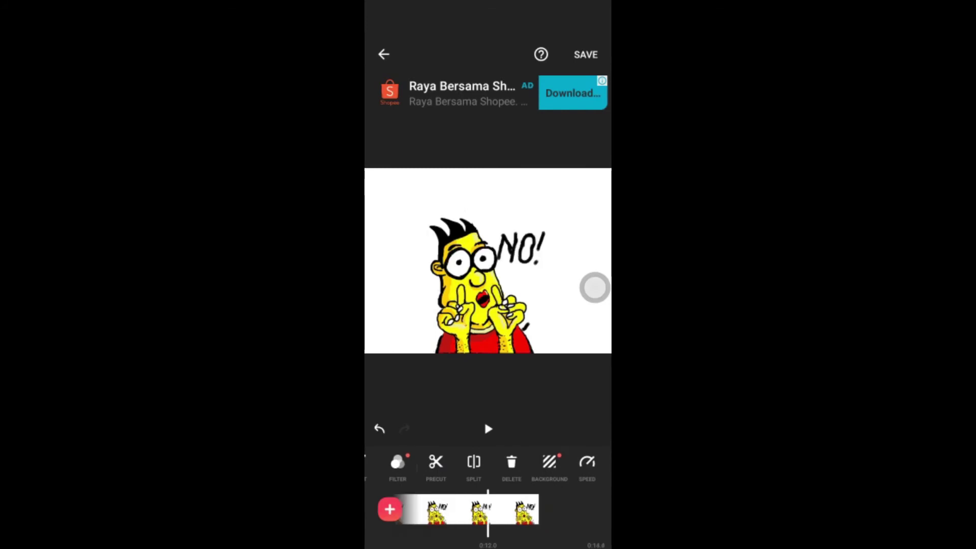
left_click_drag(473, 500, 598, 496)
left_click(488, 428)
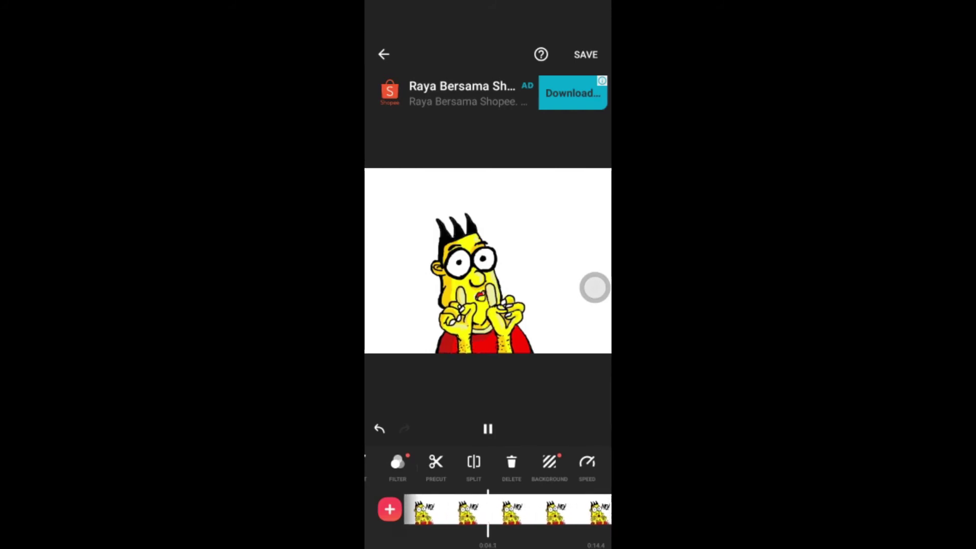
Step: Set the clip's playback speed to about 3 and preview the faster animation
left_click(587, 463)
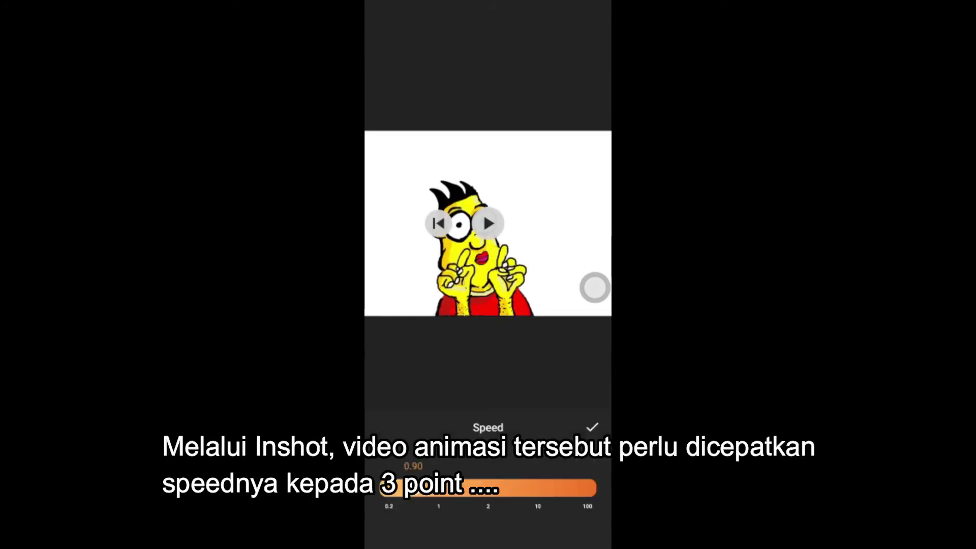
left_click_drag(440, 488, 505, 490)
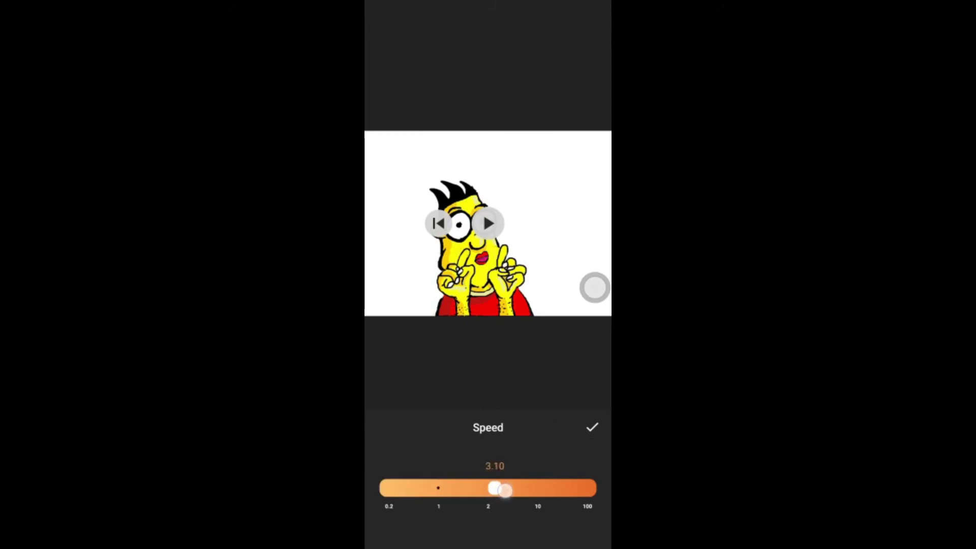
left_click(592, 427)
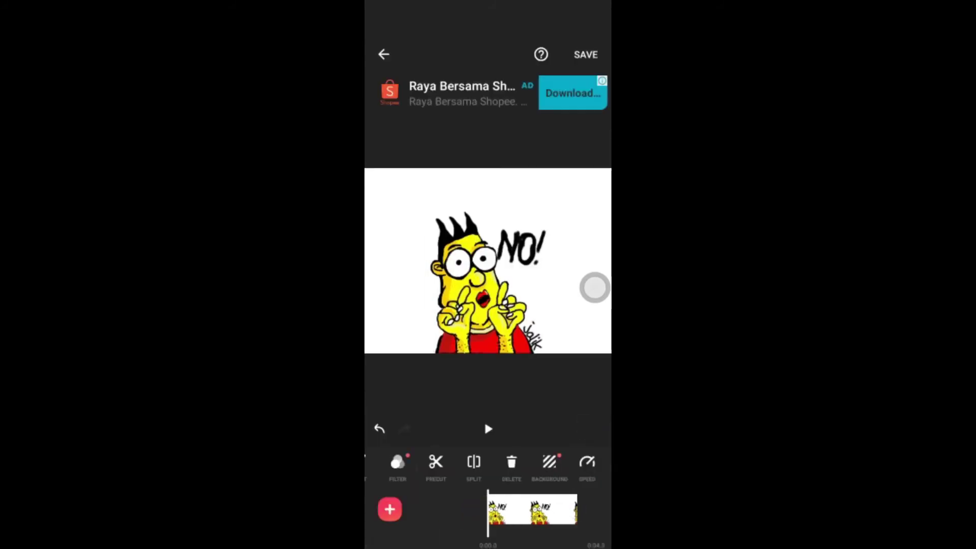
left_click(488, 429)
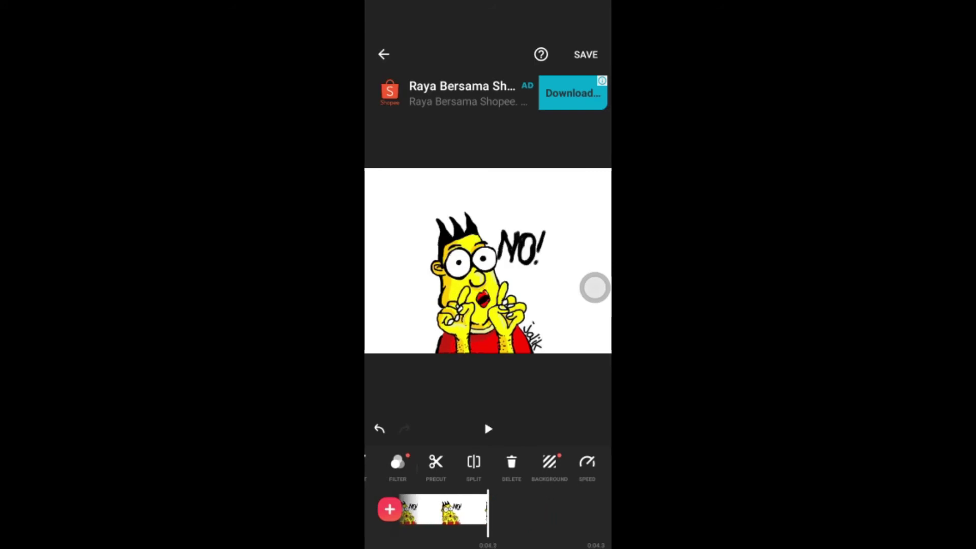
Step: Save the edited video in 640P quality
left_click(585, 55)
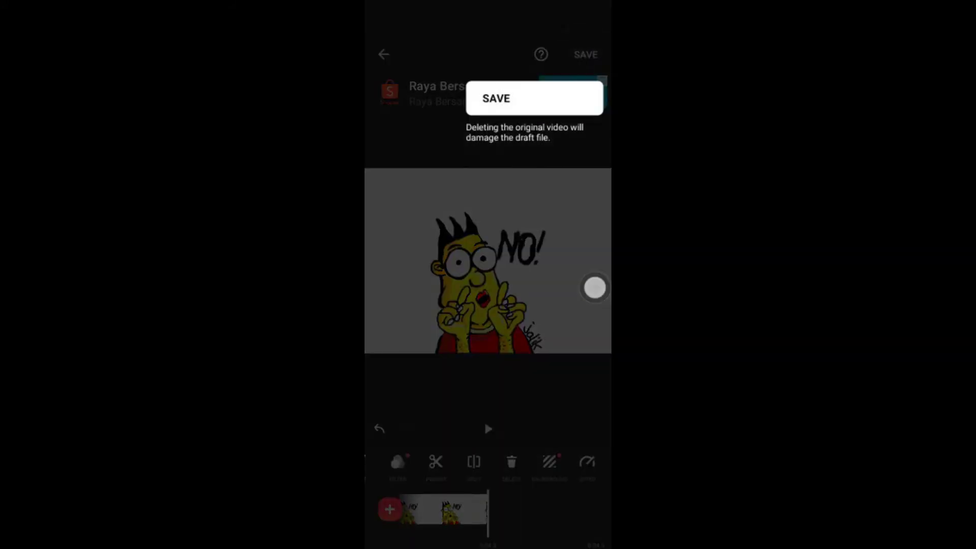
left_click(496, 98)
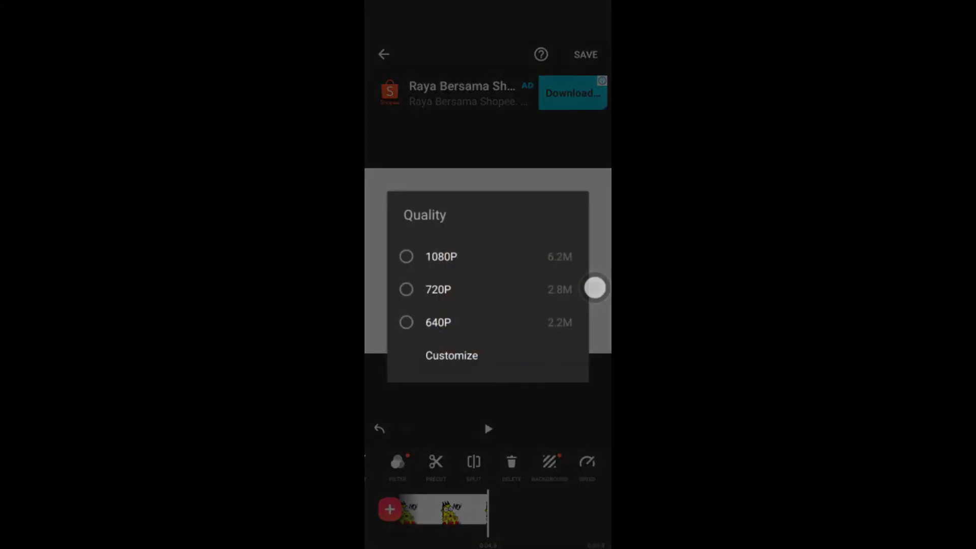
left_click(471, 321)
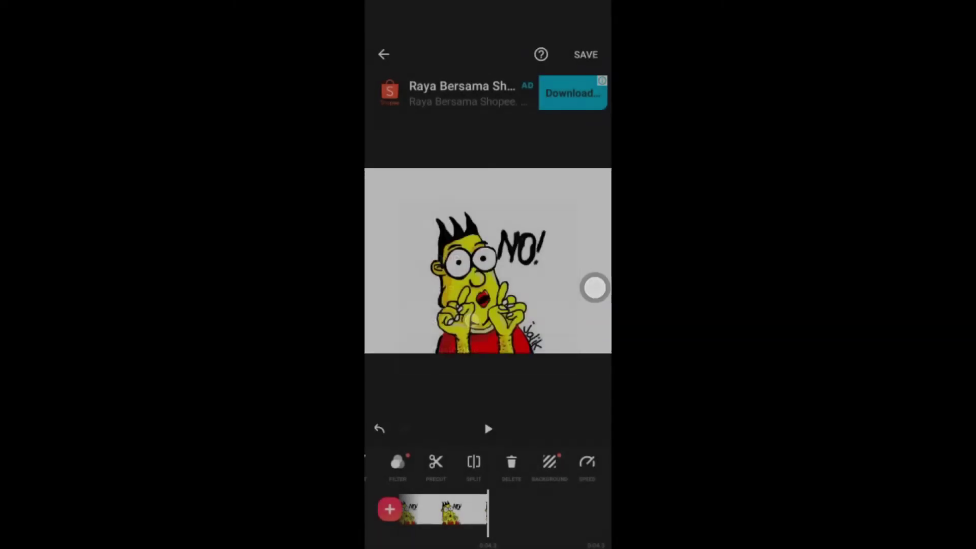